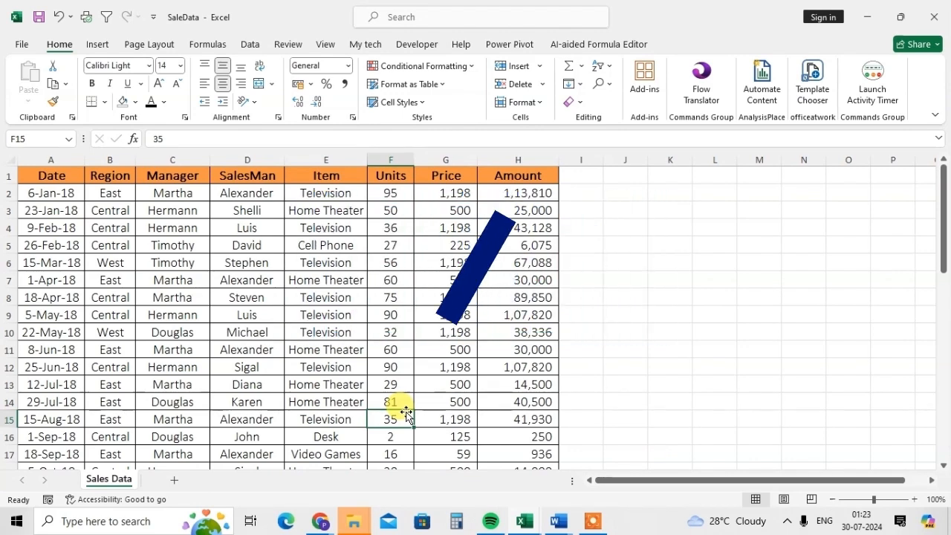
- Copy the entire table on the Sales Data sheet and paste it at A1 of a new sheet
left_click(260, 309)
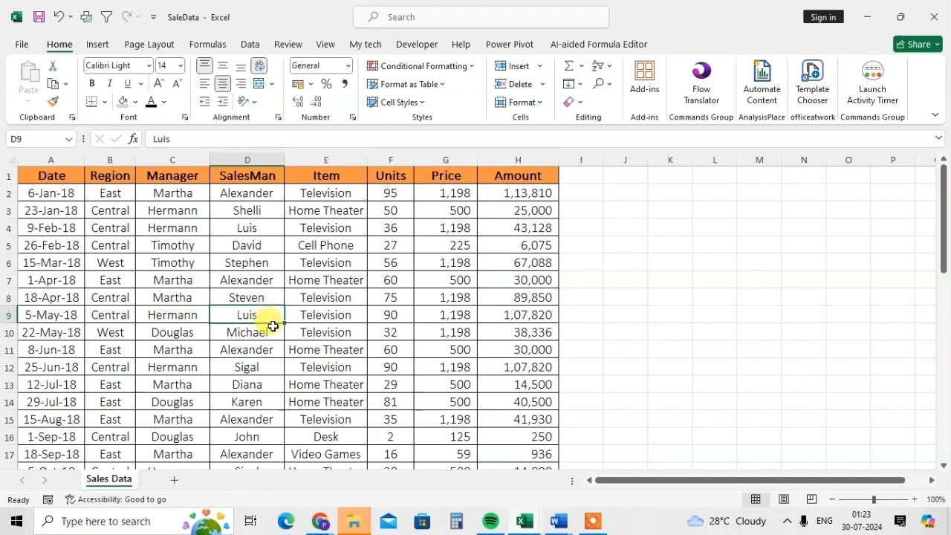
key("ctrl+a")
key("ctrl+q")
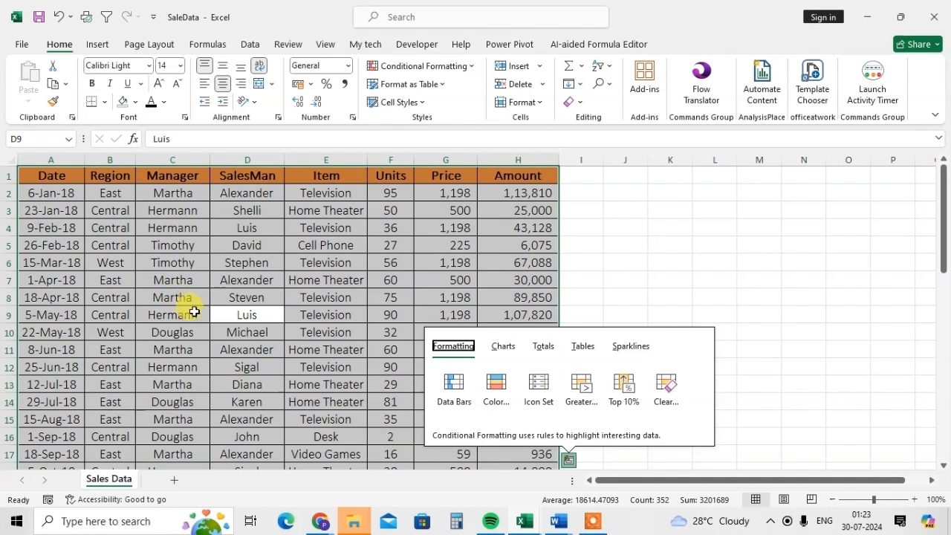
key("Escape")
key("ctrl+c")
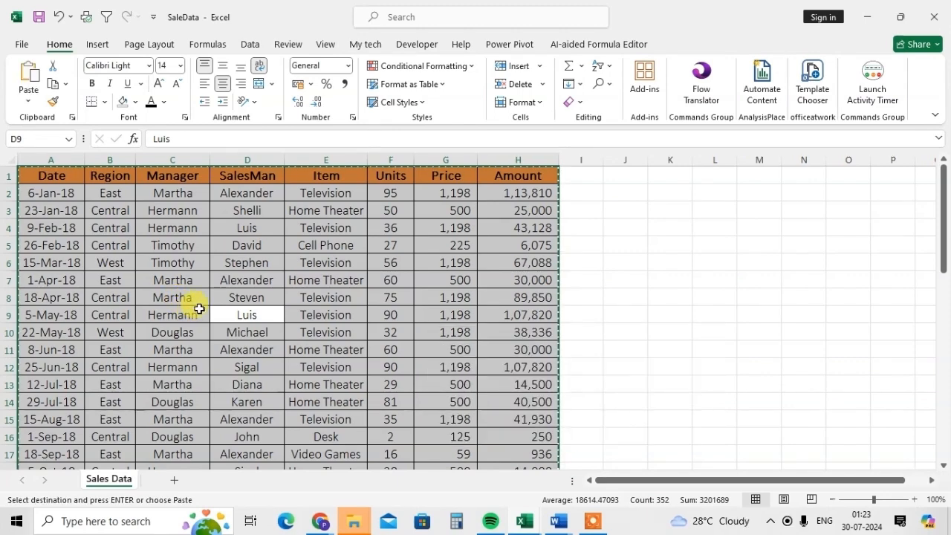
left_click(174, 481)
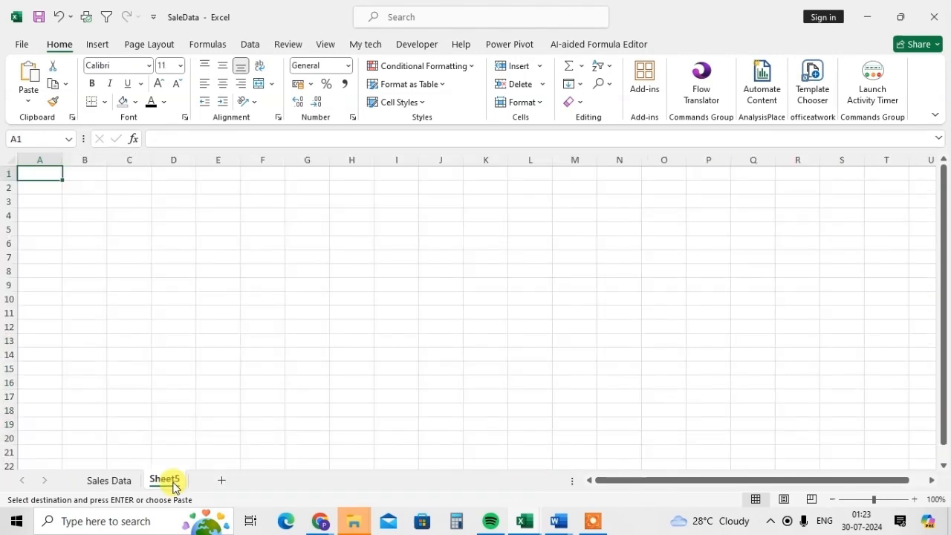
key("ctrl+v")
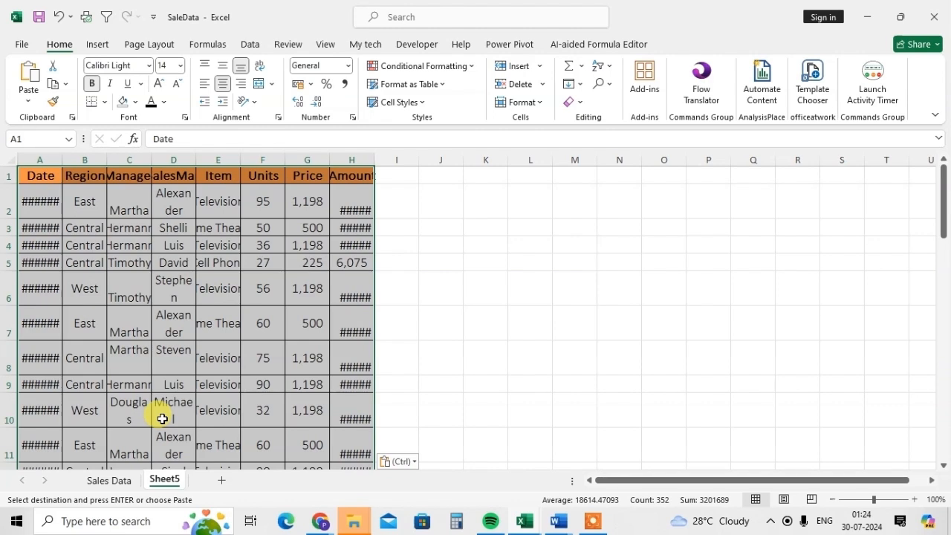
- AutoFit the column widths of the pasted table
key("alt+h")
key("o")
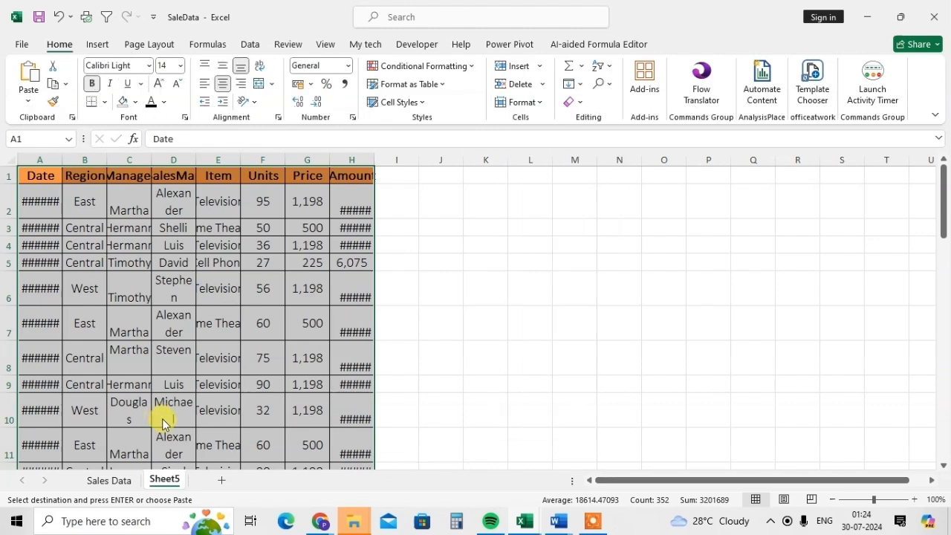
key("i")
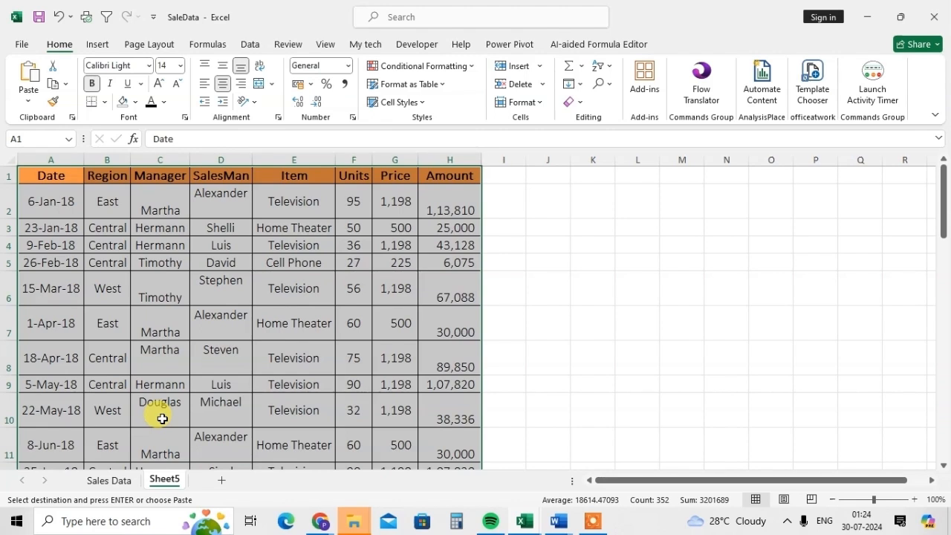
- Return to the Sales Data sheet, clear the pending copy and copy the entire table again
left_click(127, 482)
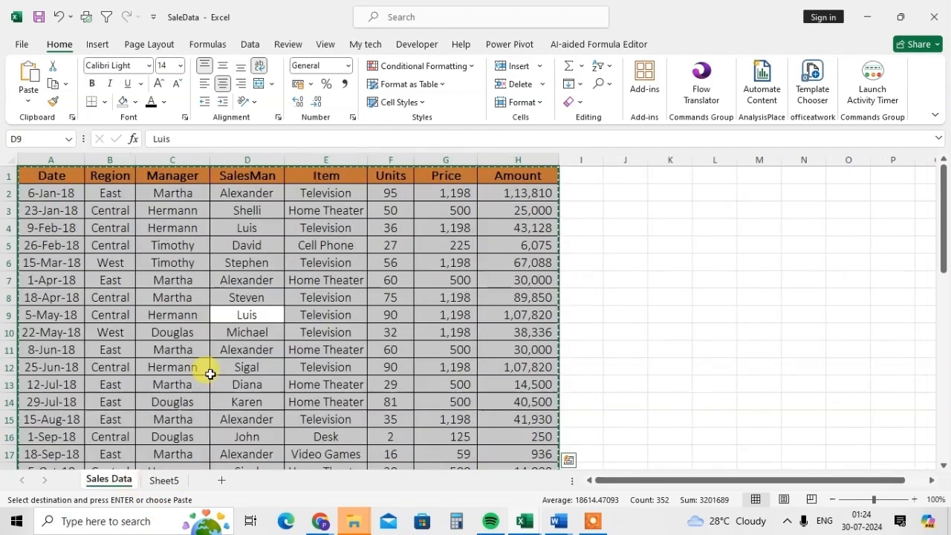
key("Escape")
left_click(215, 286)
left_click(215, 286)
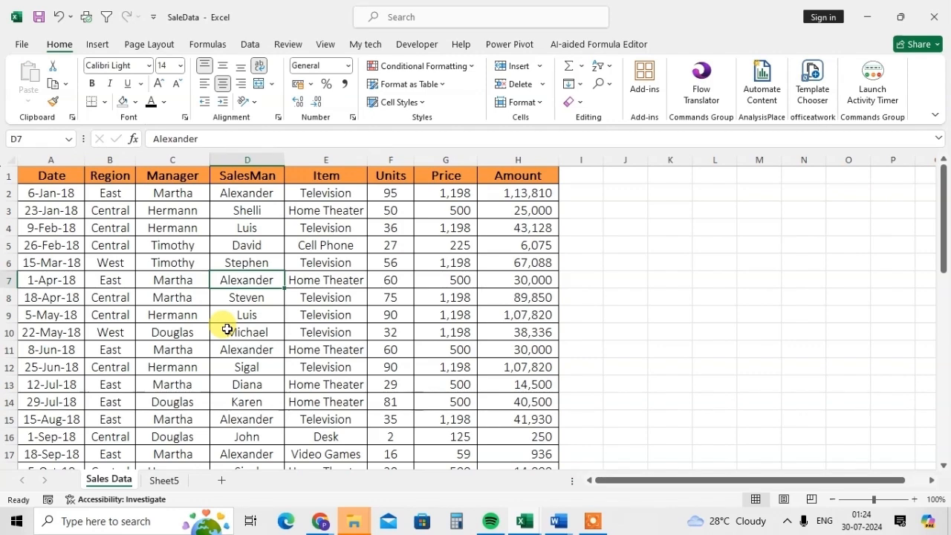
key("ctrl+a")
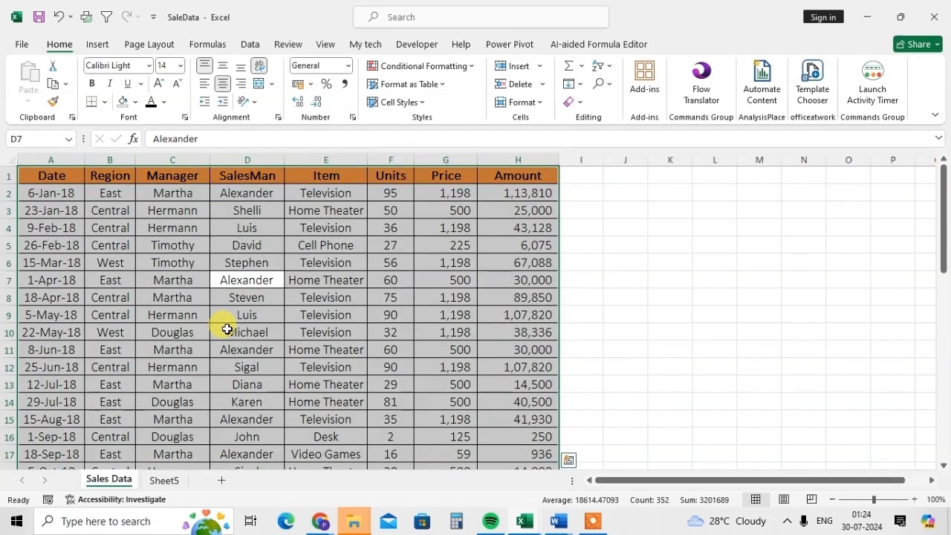
key("ctrl+c")
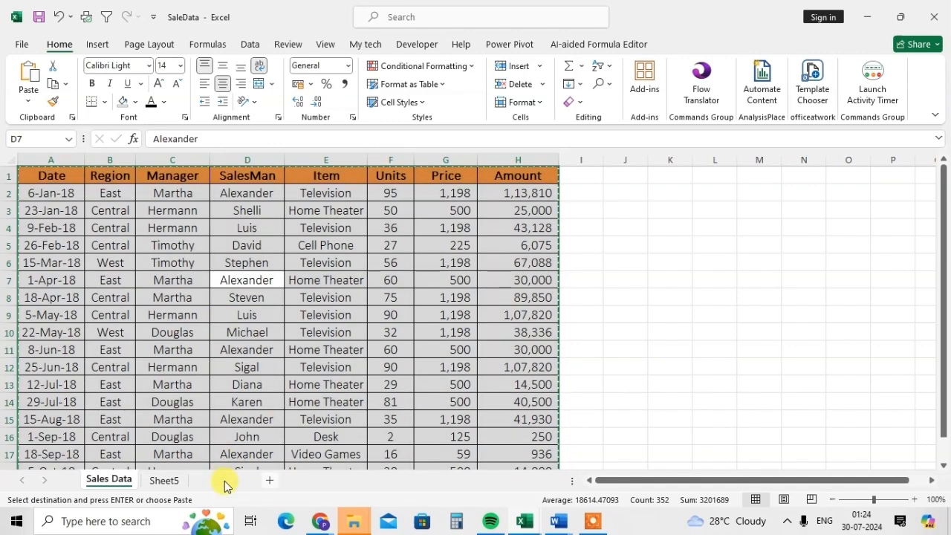
- On another new sheet, paste the source column widths with Paste Special, and paste the full table into the same range
left_click(224, 483)
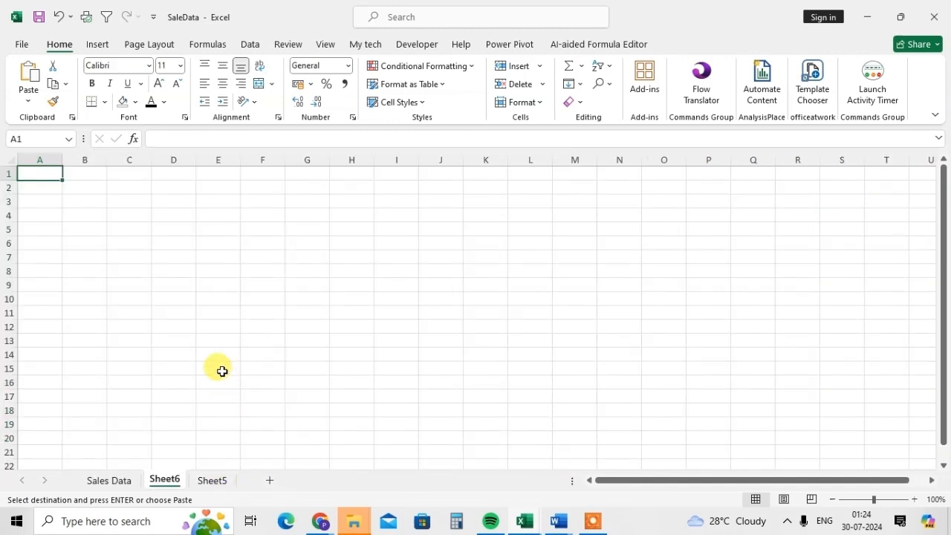
key("ctrl+alt+v")
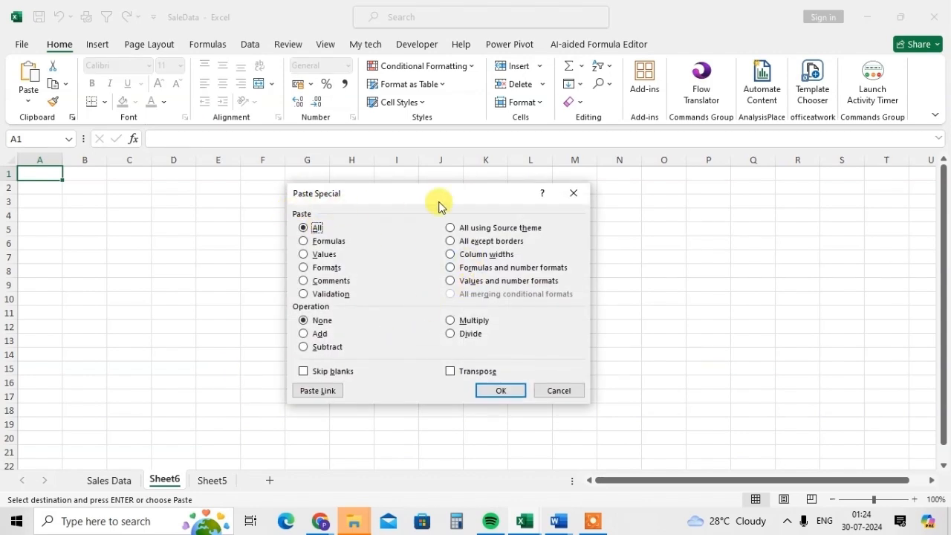
left_click(452, 255)
left_click(489, 389)
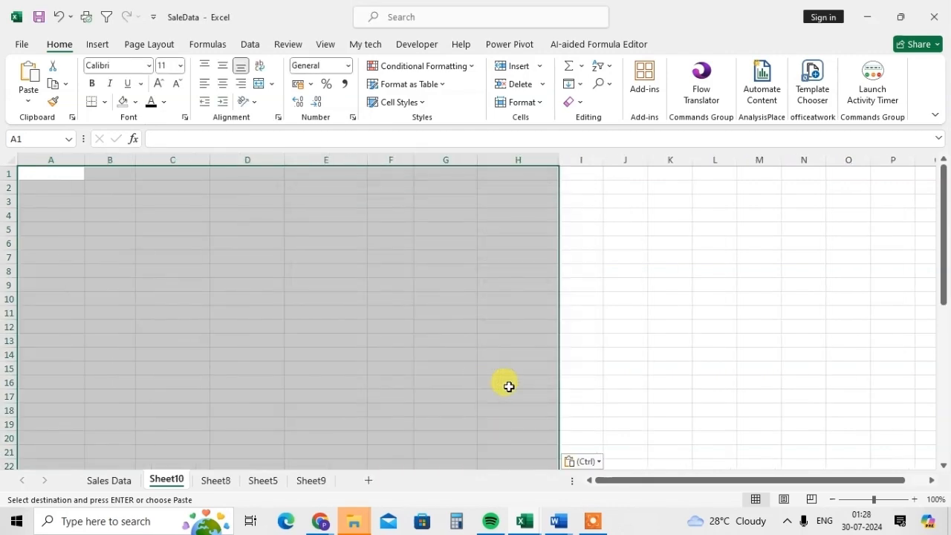
key("ctrl+v")
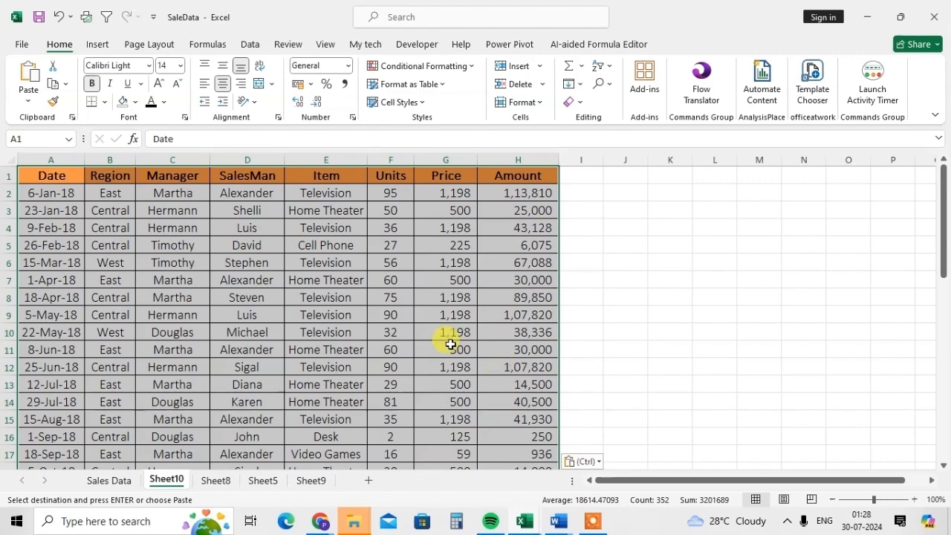
left_click(342, 252)
left_click(342, 252)
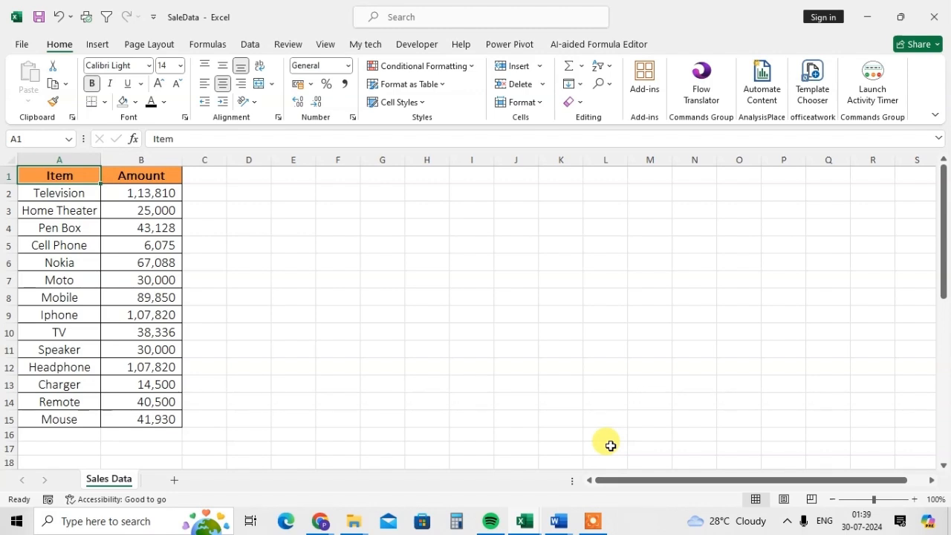
- Create a default column chart from the whole Item and Amount table and apply the sixth quick layout to it
left_click(104, 313)
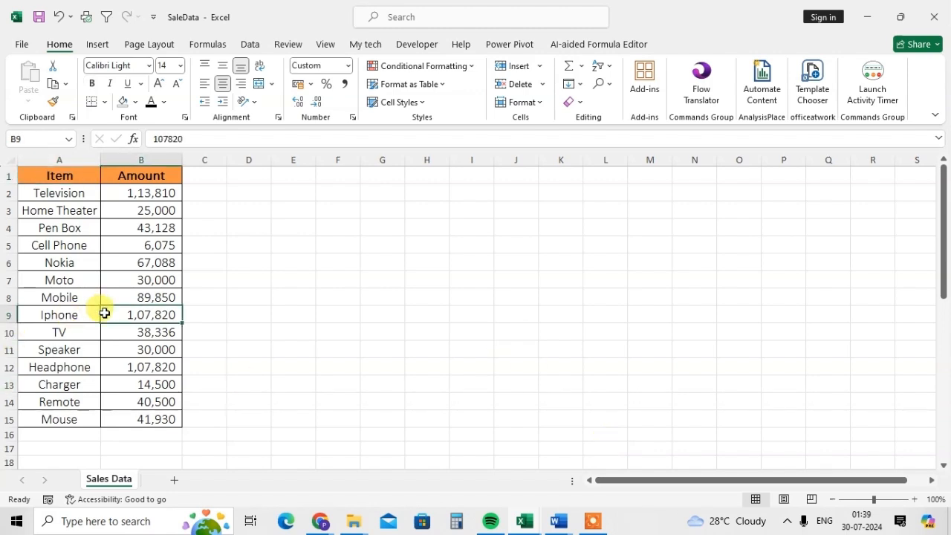
key("ctrl+a")
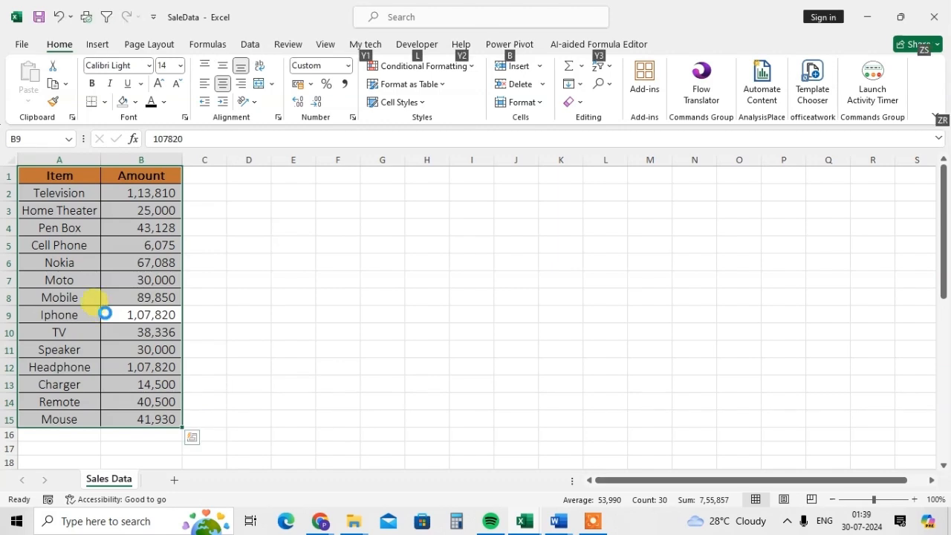
key("alt+F1")
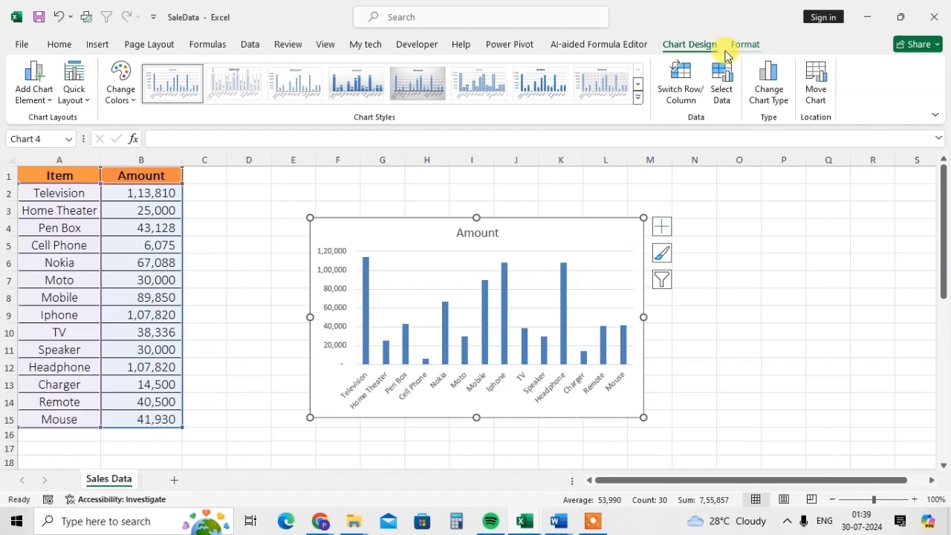
left_click(85, 104)
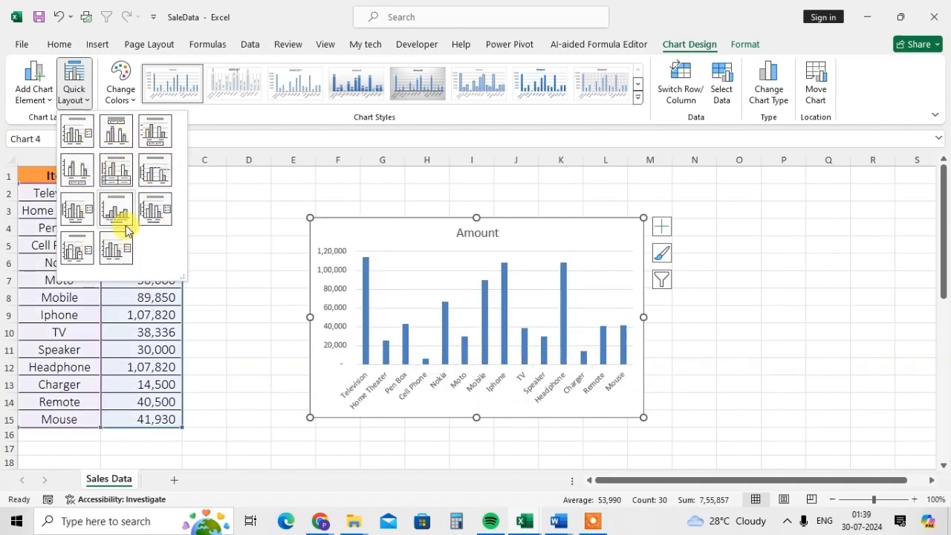
left_click(154, 173)
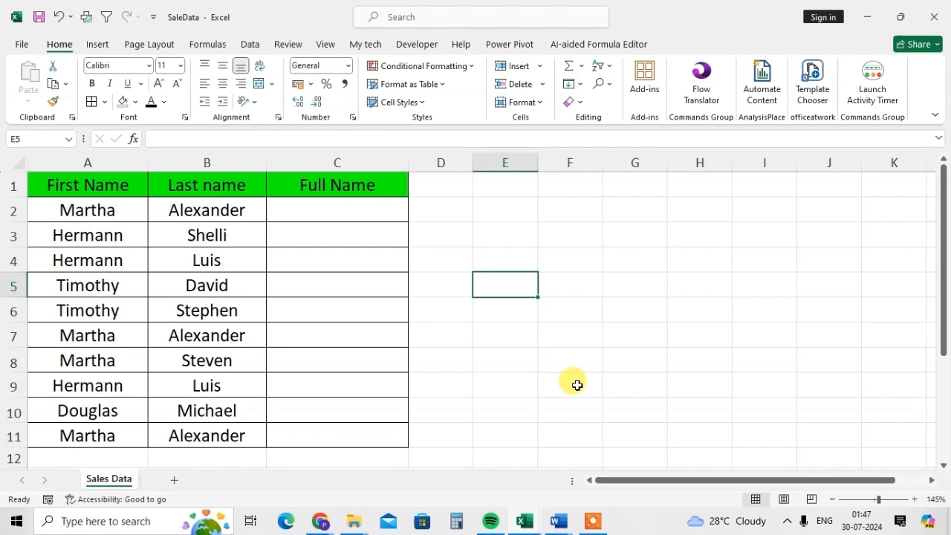
- Enter the first person's full name in C2, combining the first and last name from row 2 with a space
left_click(342, 202)
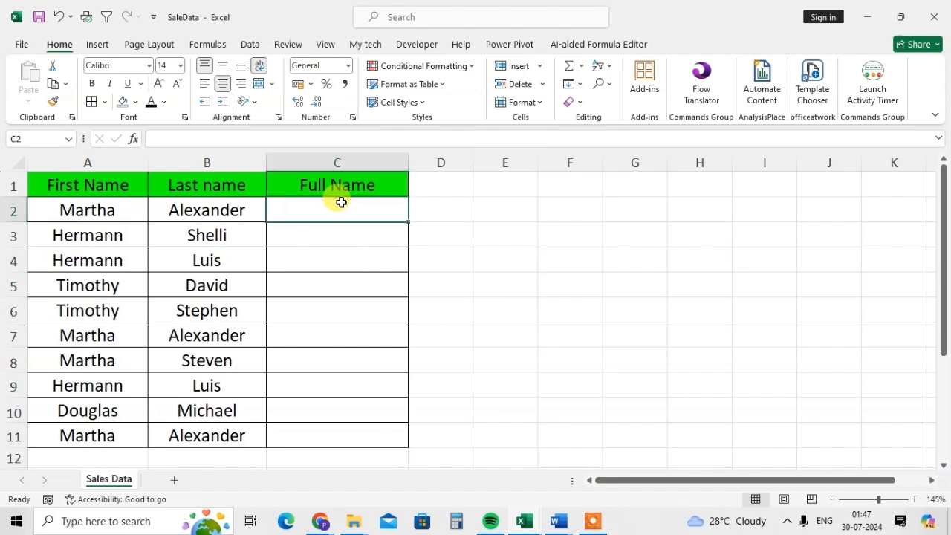
type("Ma")
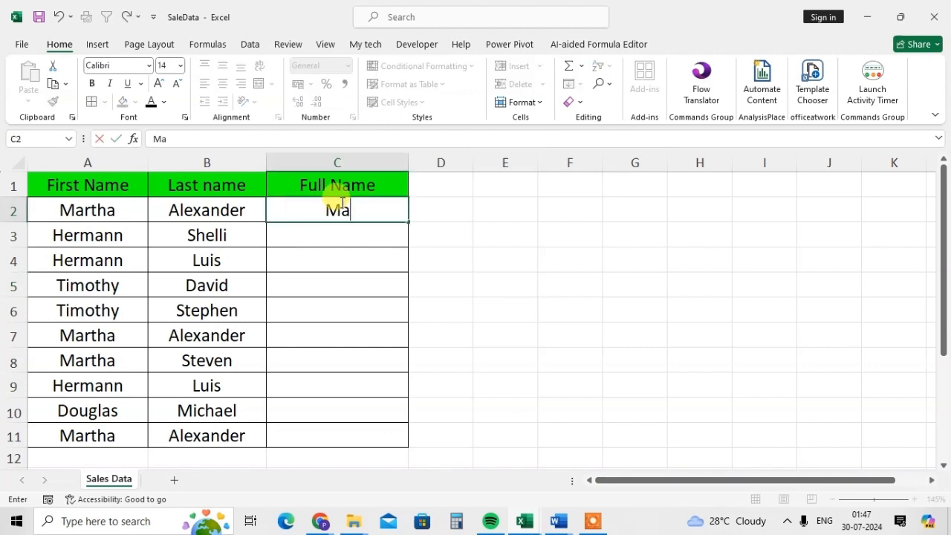
type("rtha Ale")
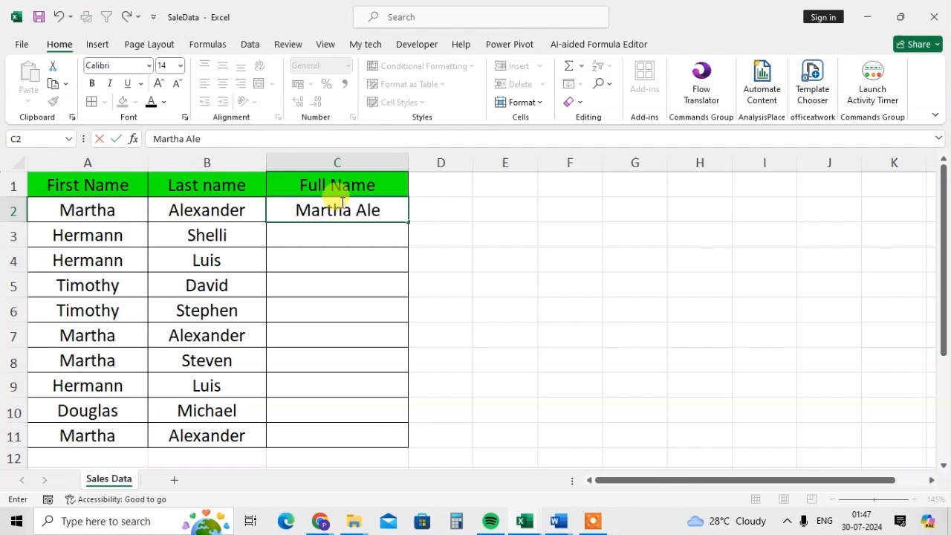
type("xander")
key("Return")
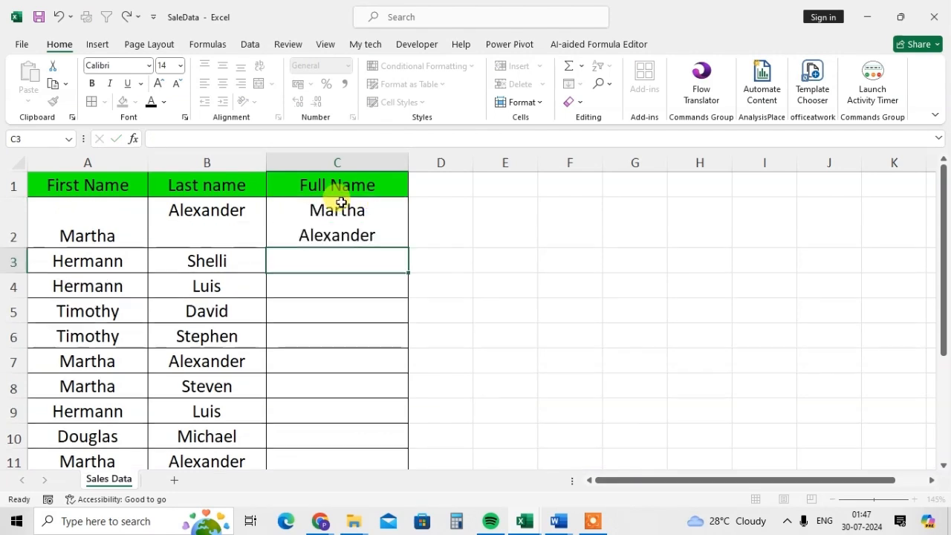
- Widen column C to fit the full name on one line and reduce the height of row 2
double_click(409, 162)
left_click_drag(353, 162, 412, 162)
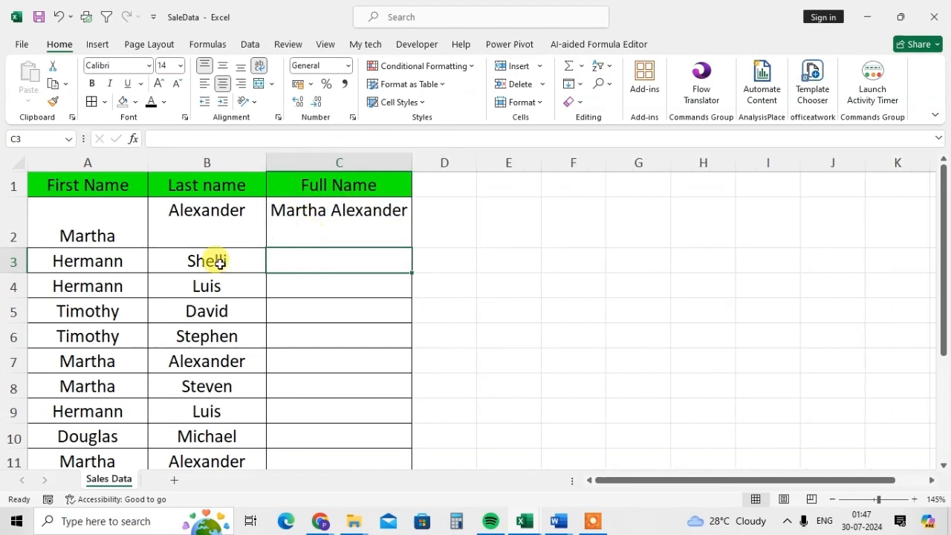
left_click_drag(16, 246, 16, 228)
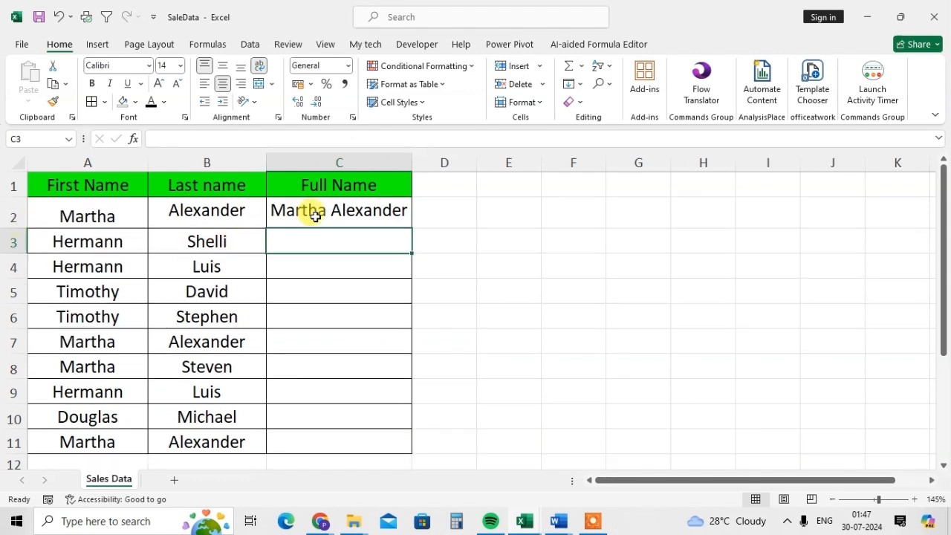
- Select C2:C11 and Flash Fill the Full Name column from the example in C2
left_click(282, 215)
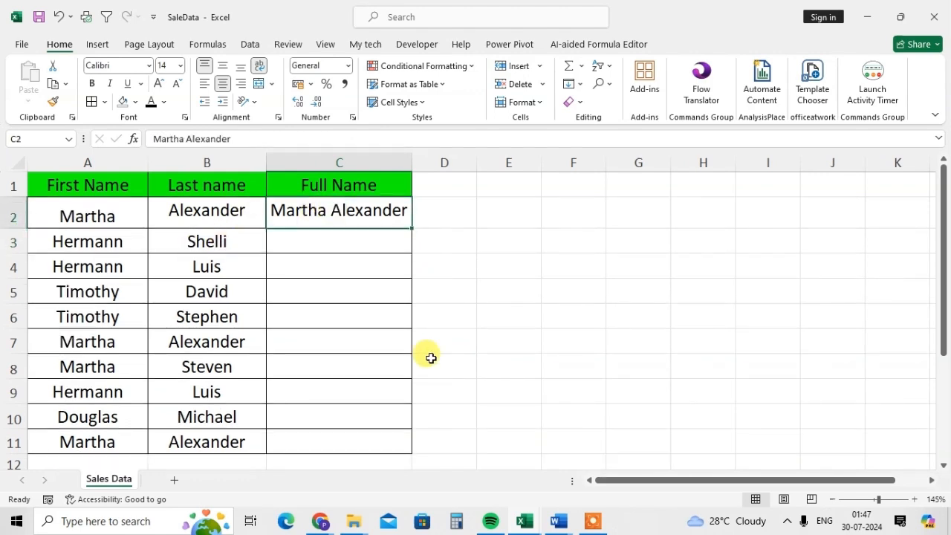
key("shift+Down")
key("shift+Down")
key("shift+Down")
key("shift+Down")
key("shift+Down")
key("shift+Down")
key("shift+Down")
key("shift+Down")
key("shift+Down")
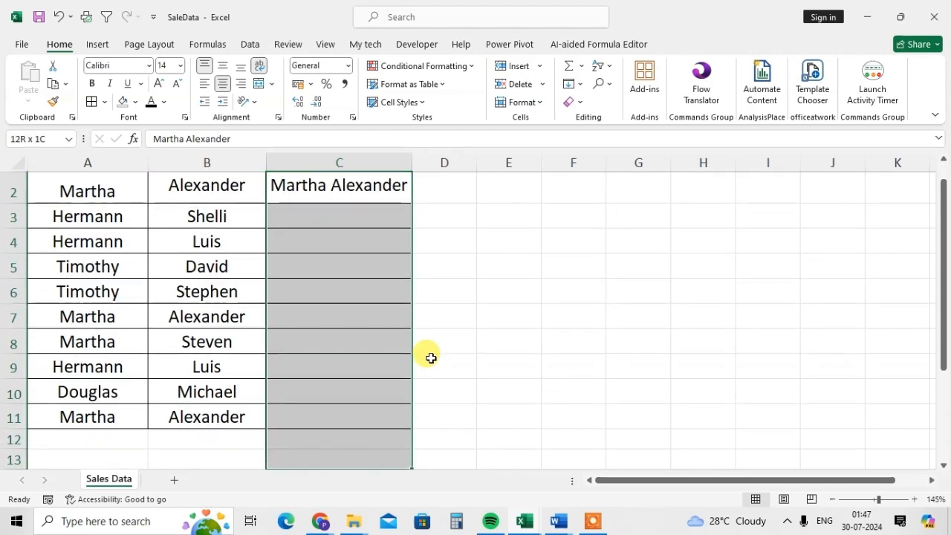
scroll(454, 357, "up", 1)
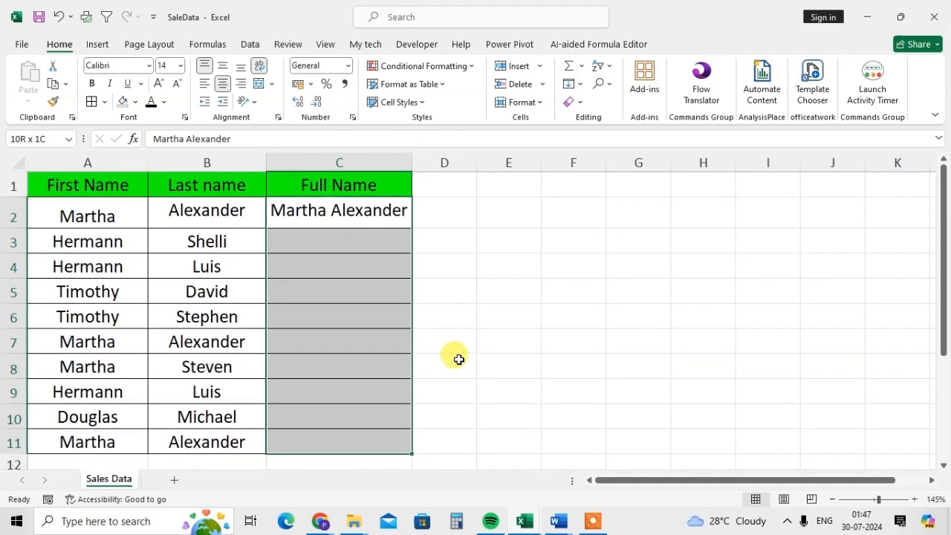
key("ctrl+c")
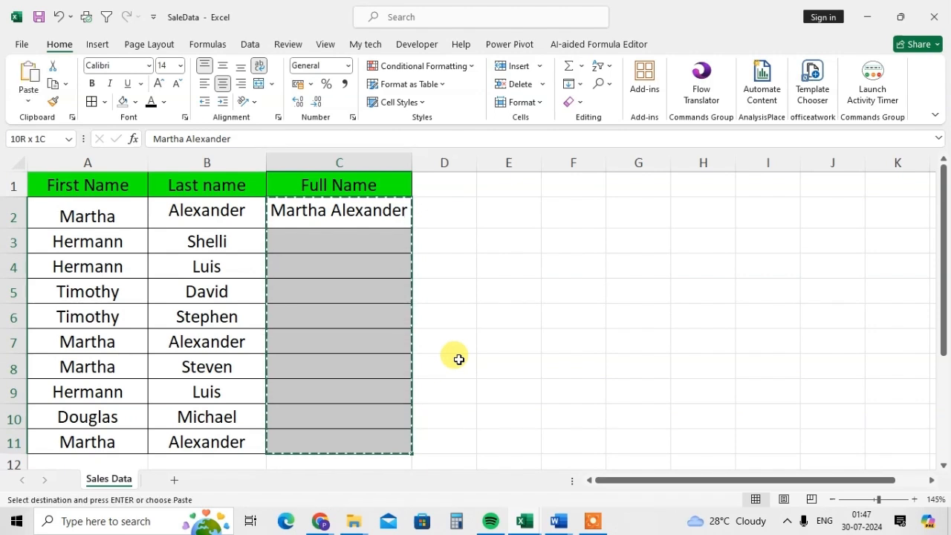
key("ctrl+e")
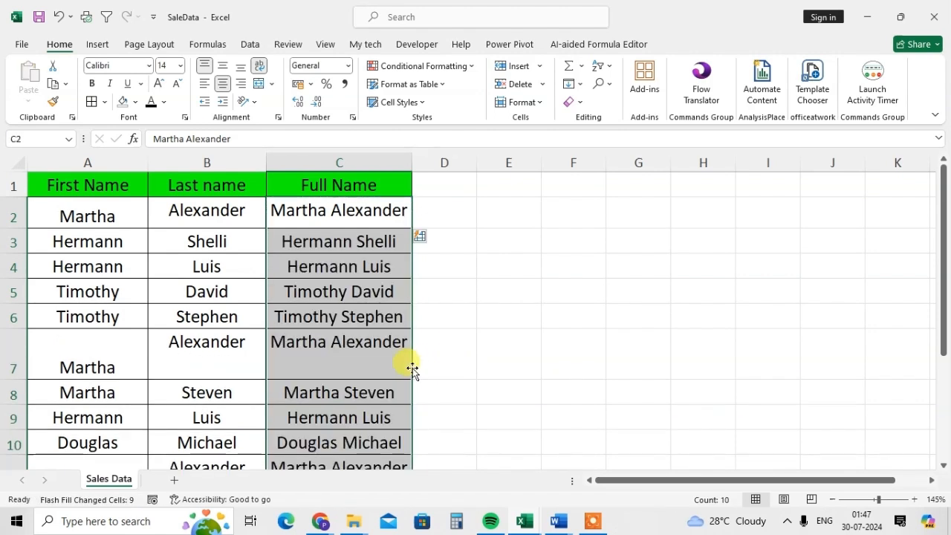
scroll(338, 364, "down", 1)
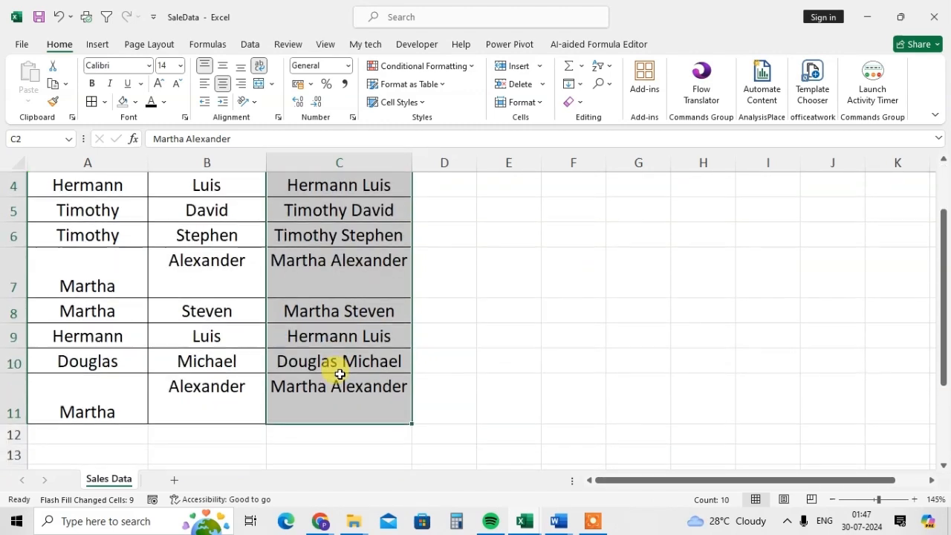
scroll(363, 384, "up", 1)
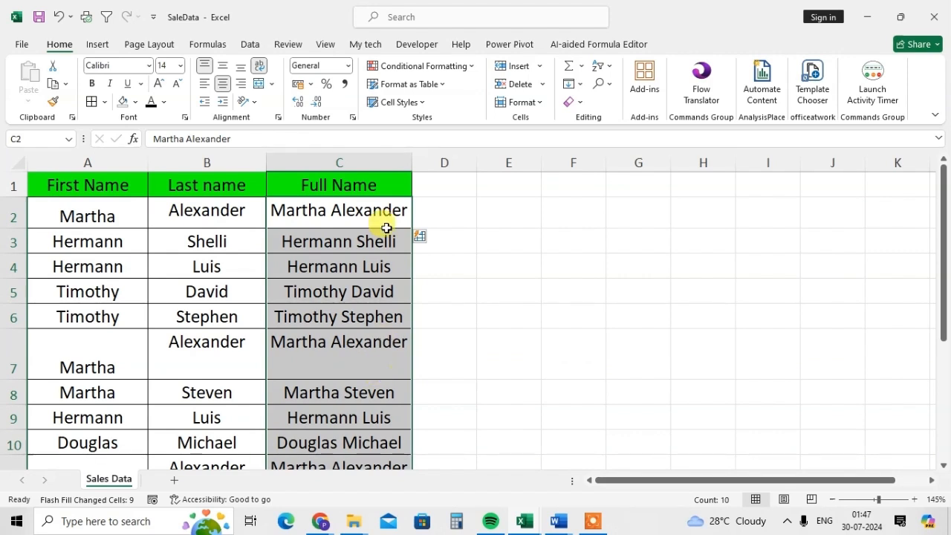
- Clear the contents of the Full Name cells C2:C11
key("Down")
left_click_drag(353, 208, 371, 411)
left_click(370, 411)
scroll(361, 391, "up", 1)
scroll(360, 391, "up", 1)
left_click_drag(346, 236, 364, 405)
key("BackSpace")
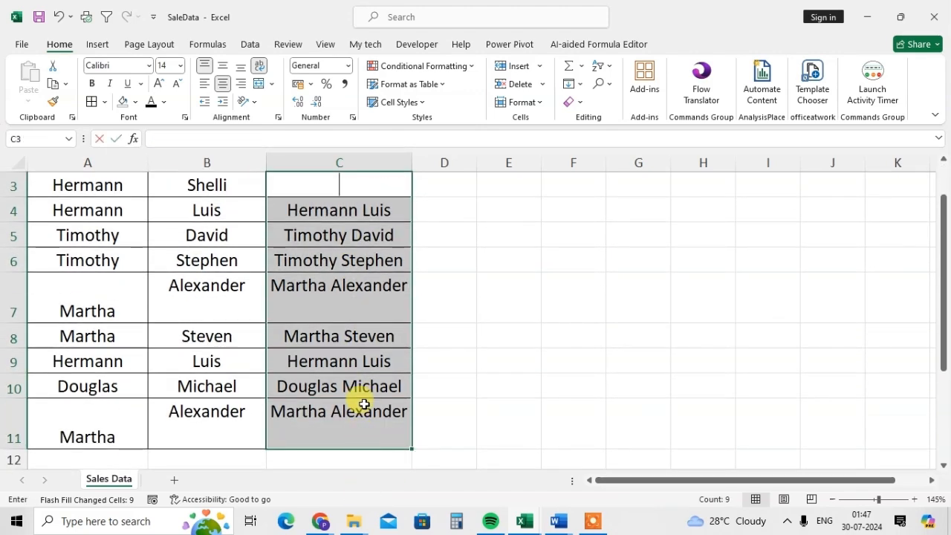
left_click(452, 385)
scroll(381, 263, "up", 1)
left_click_drag(339, 206, 339, 409)
key("Delete")
scroll(339, 408, "up", 1)
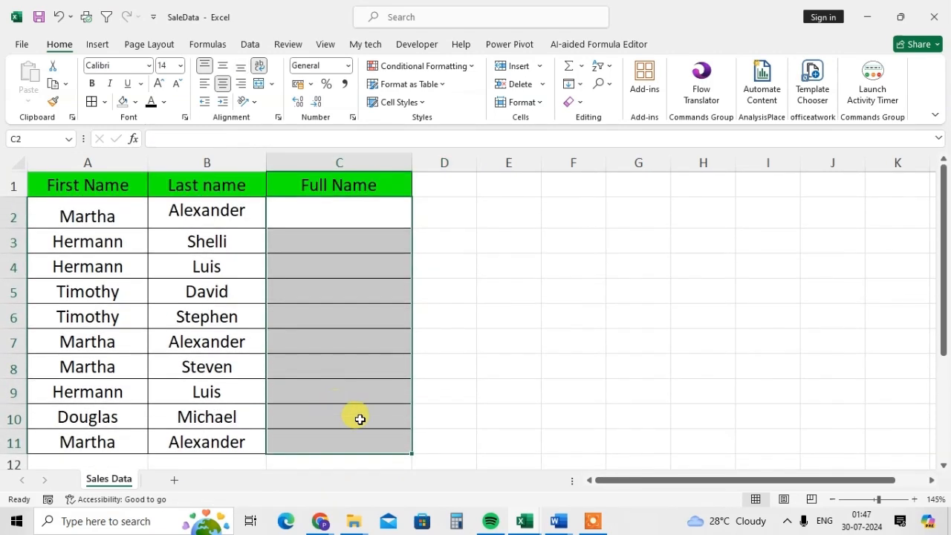
- Enter the first name from row 2 in C2, enclosed in parentheses with a space on each side
left_click(314, 206)
key("BackSpace")
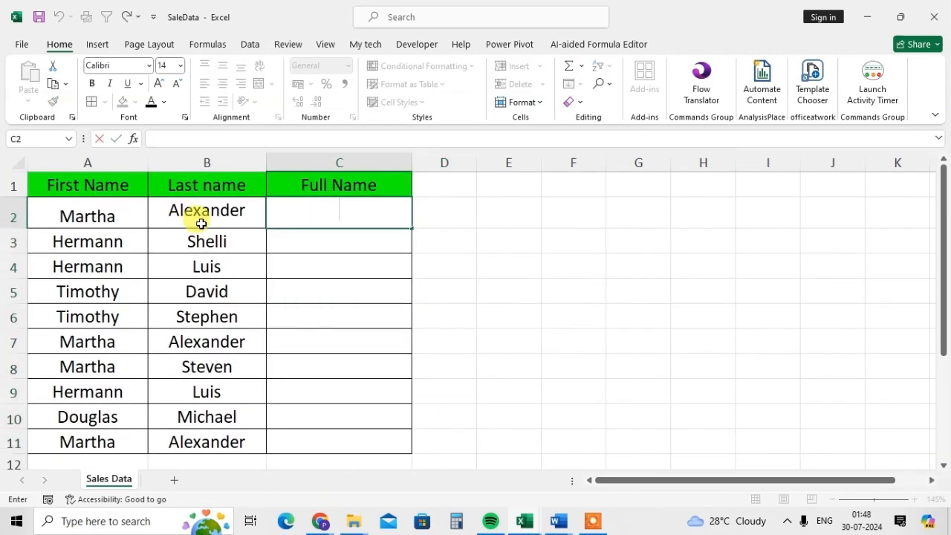
left_click(313, 221)
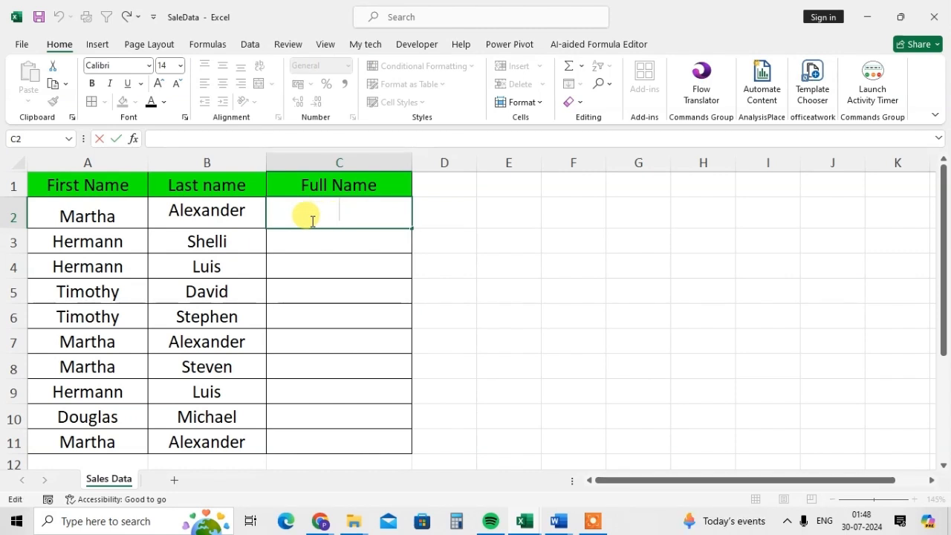
type("(")
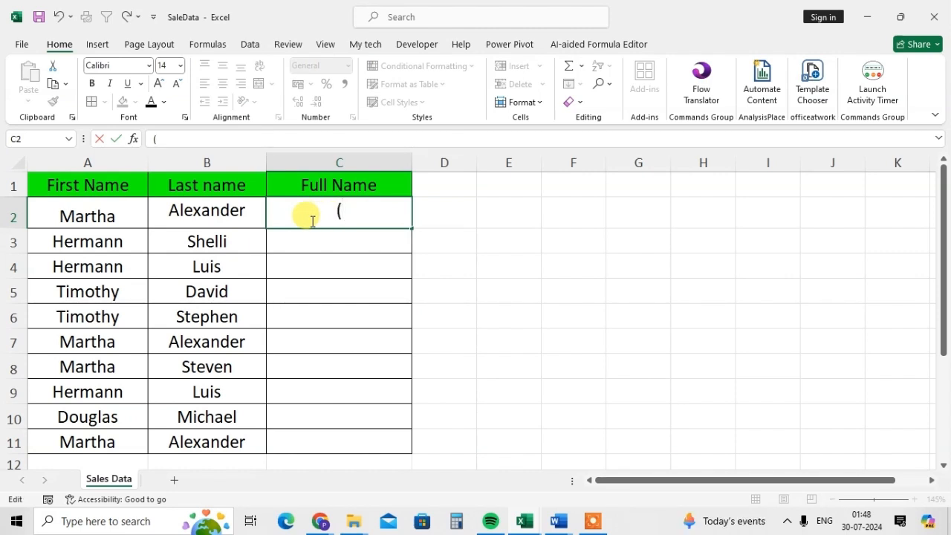
type(" Martha")
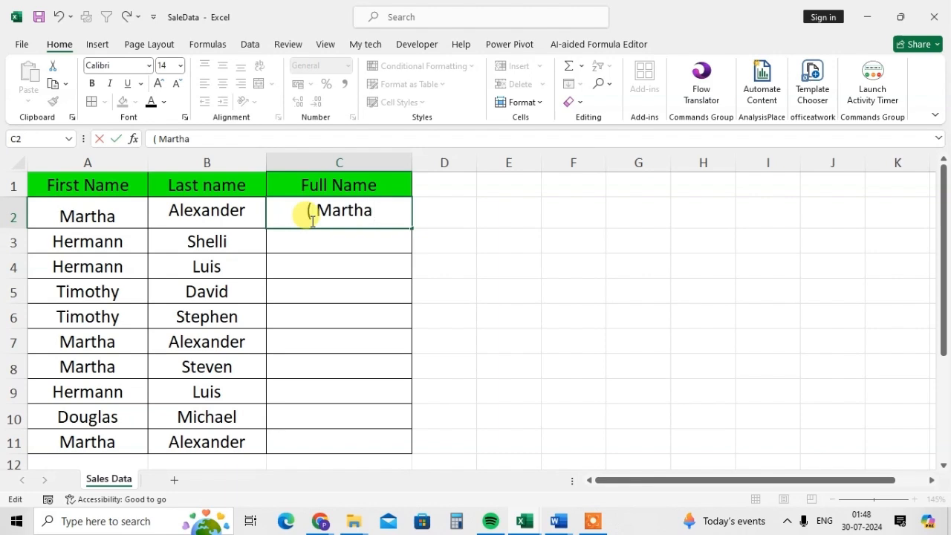
type(" )")
key("Return")
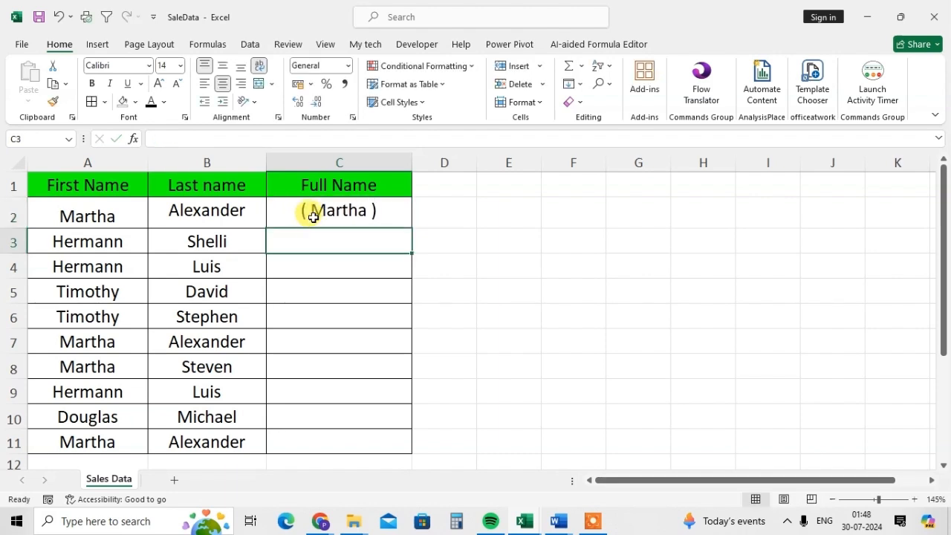
- Select C2:C11 and Flash Fill it with the parenthesised first names, following the example in C2
left_click_drag(334, 211, 345, 443)
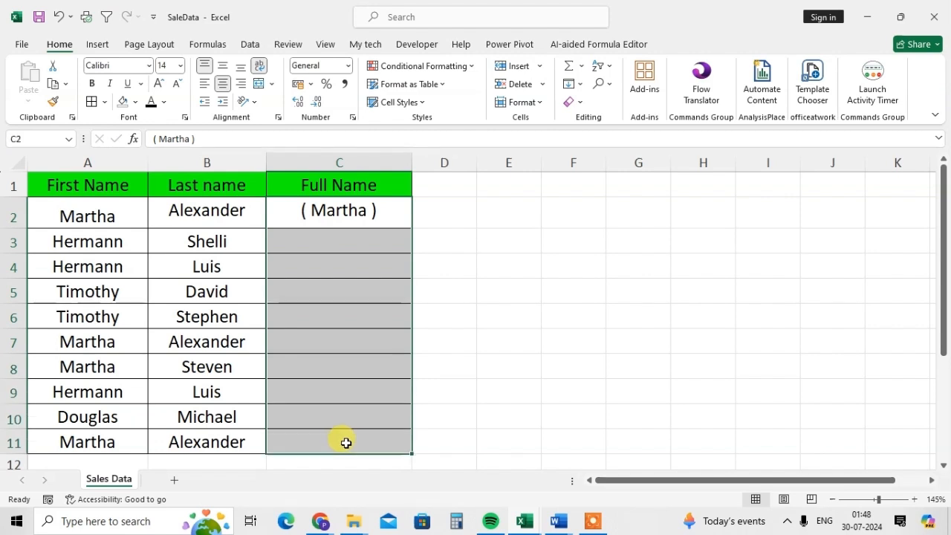
key("ctrl+c")
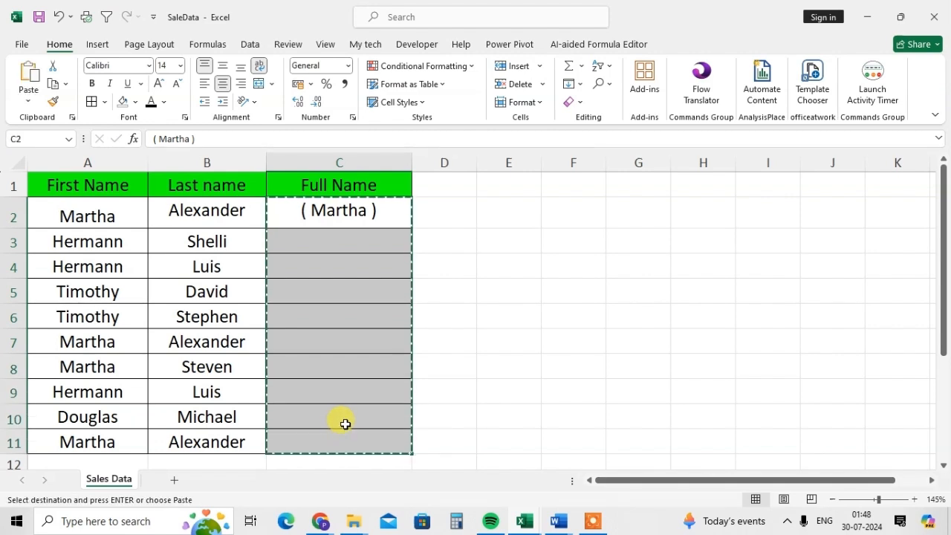
key("ctrl+e")
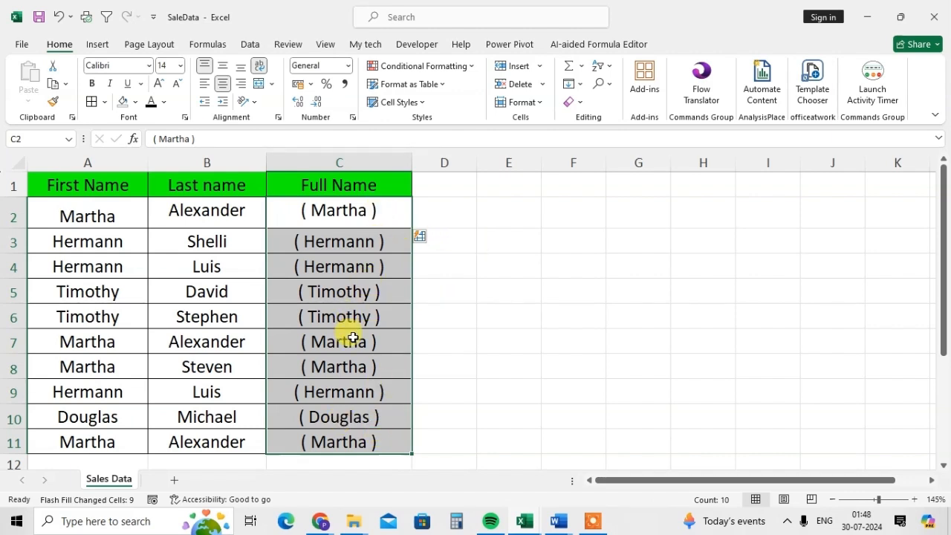
- Delete the parenthesised first names from C2:C11
left_click(367, 207)
left_click_drag(367, 208, 350, 431)
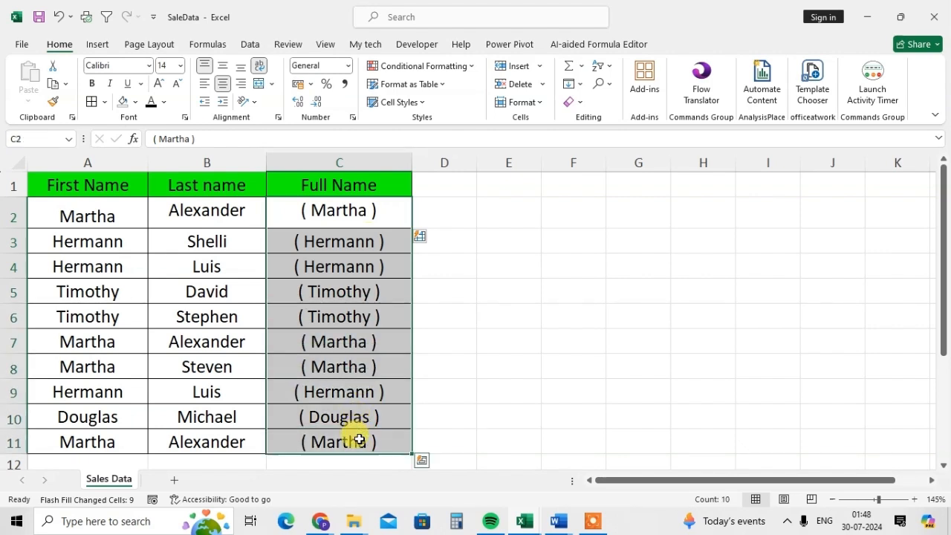
key("BackSpace")
key("Escape")
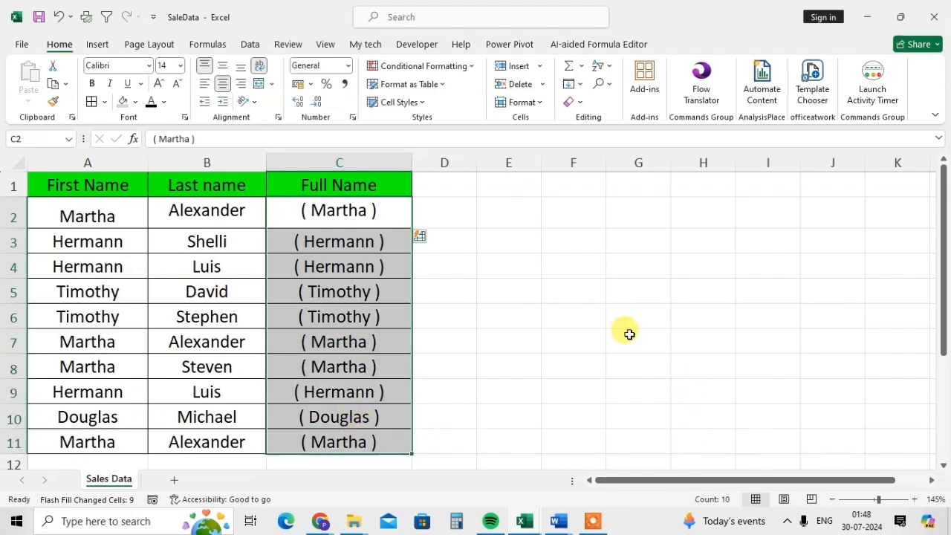
left_click(573, 292)
left_click_drag(300, 212, 335, 442)
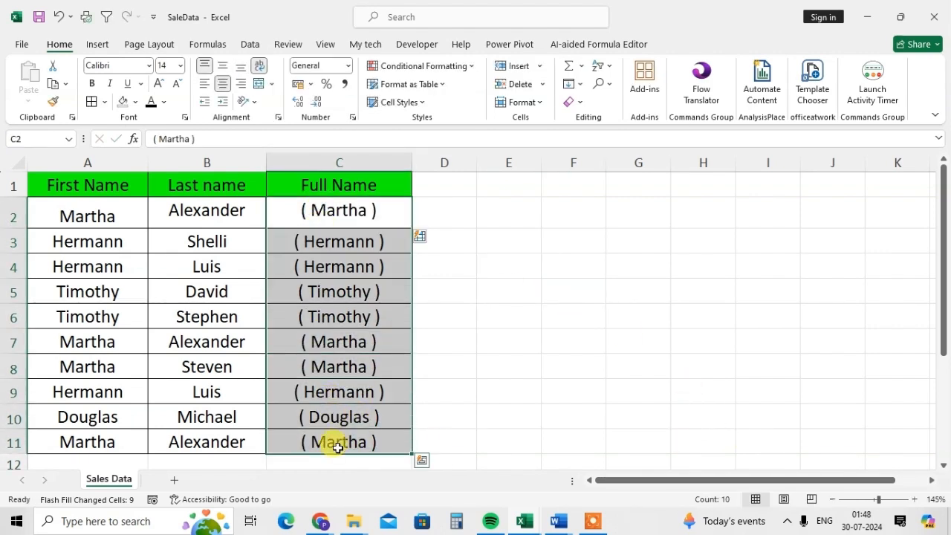
key("Delete")
- Enter the first person's full name in uppercase in C2 and autofit the width of column C
left_click(322, 213)
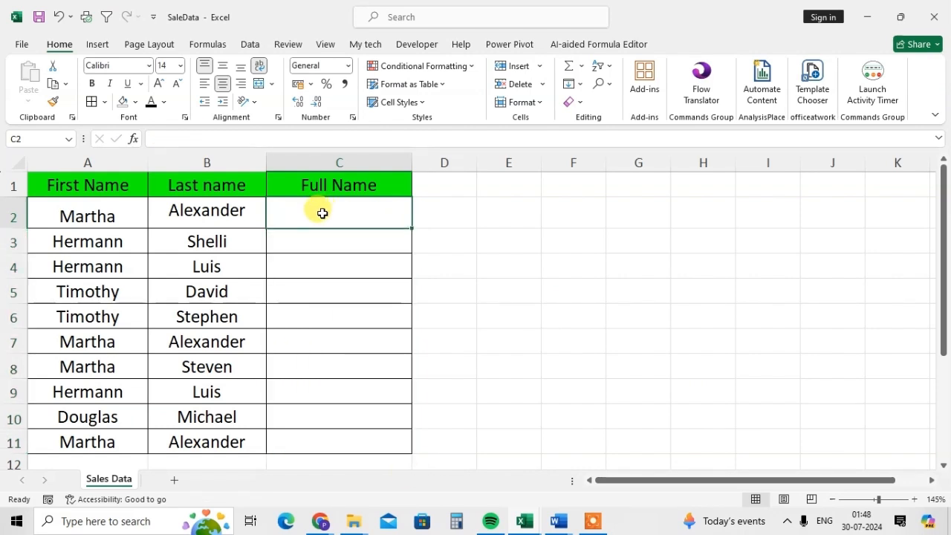
type("MA")
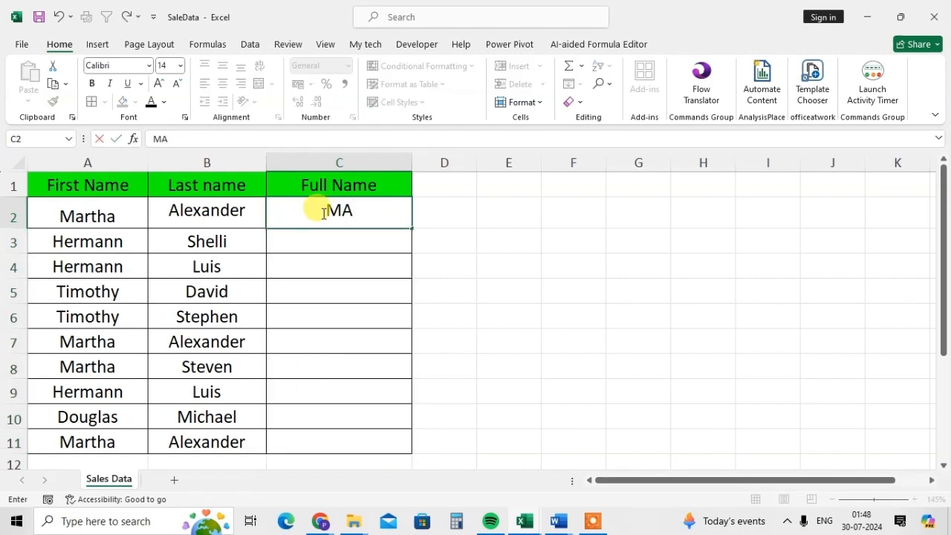
type("TTH")
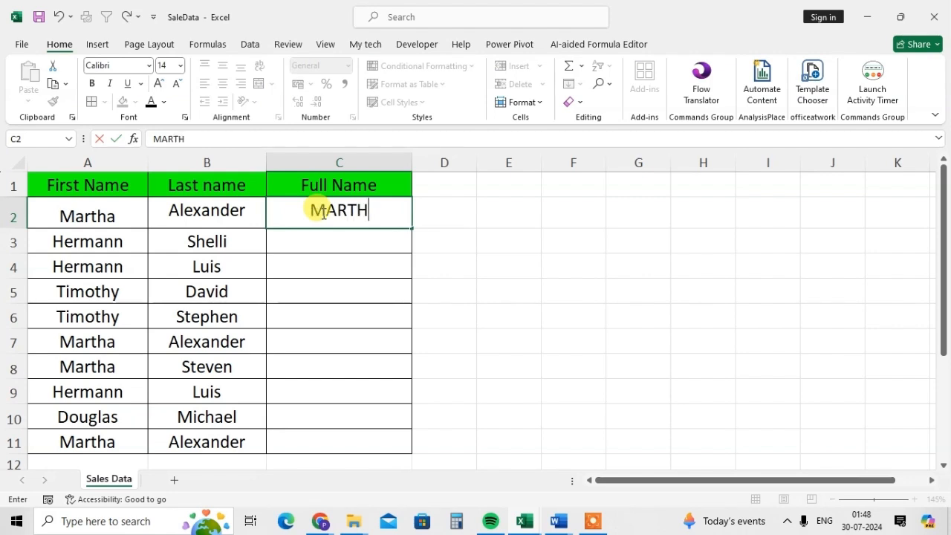
type("A ALE")
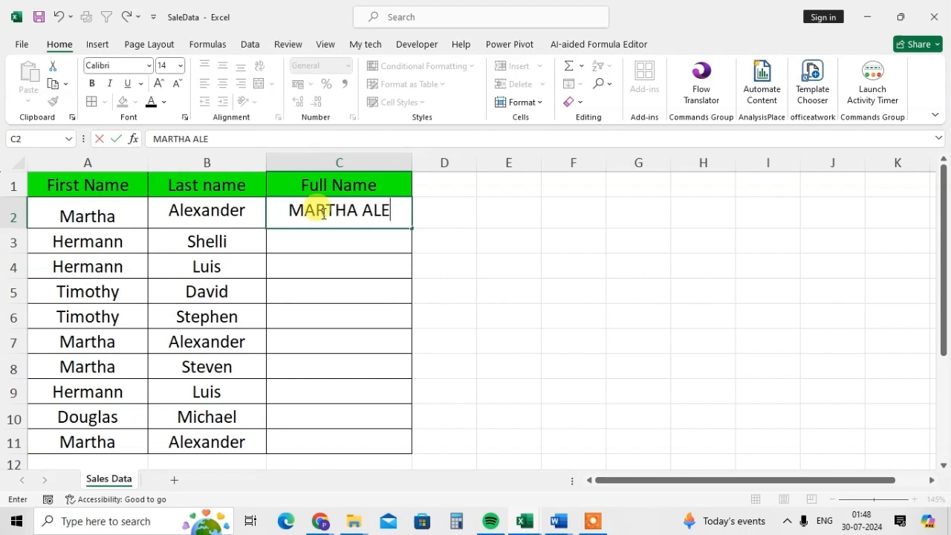
type("XA")
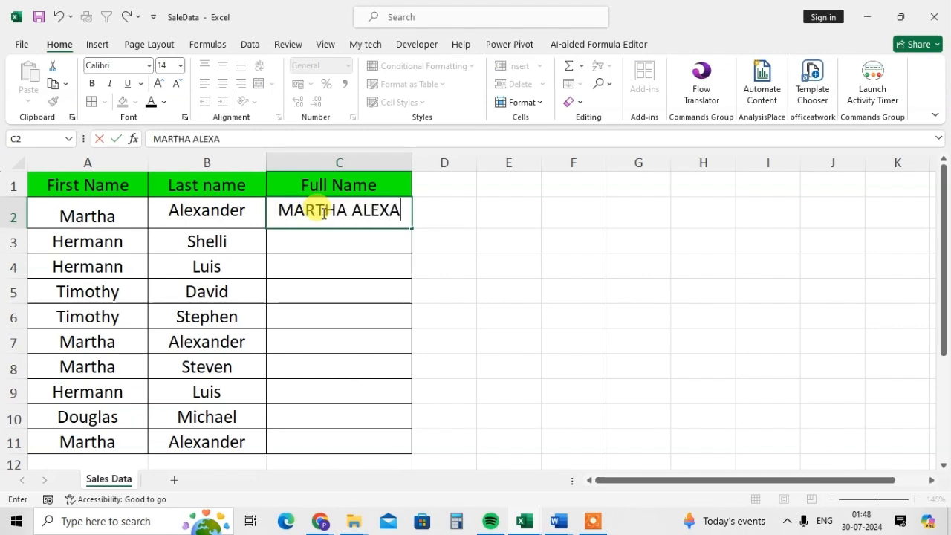
type("NDER")
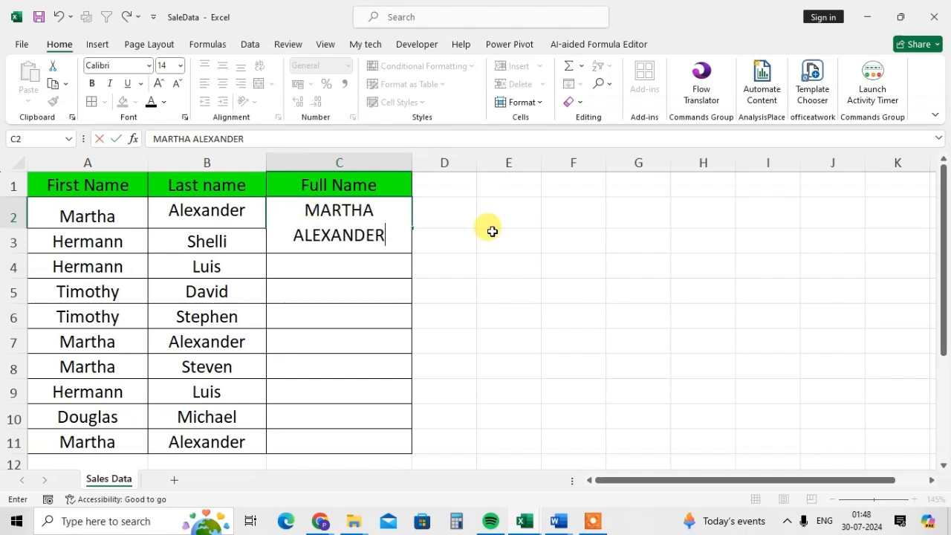
left_click(497, 264)
double_click(414, 162)
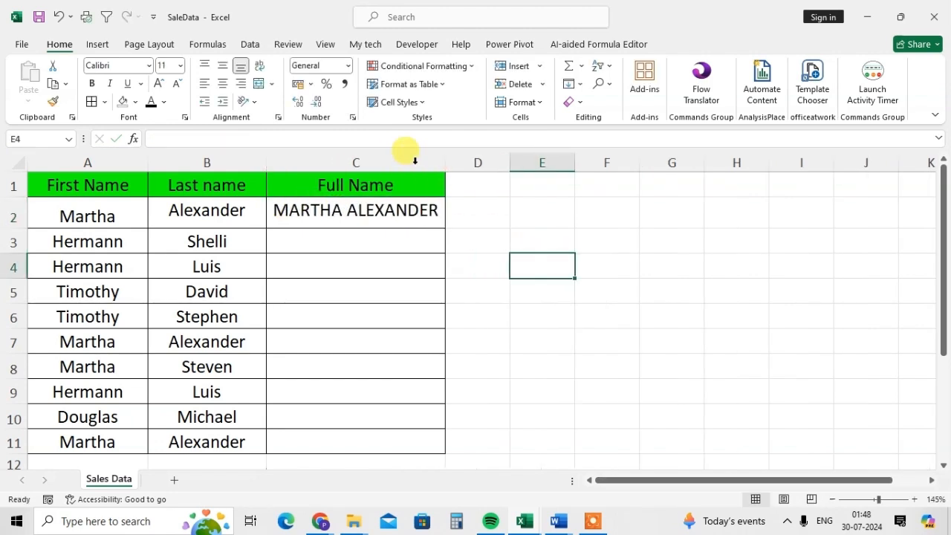
- Select C2:C11 and Flash Fill the column with uppercase full names, following the example in C2
left_click(394, 210)
key("shift+Down")
key("shift+Down")
key("shift+Down")
key("shift+Down")
key("shift+Down")
key("shift+Down")
key("shift+Down")
key("shift+Down")
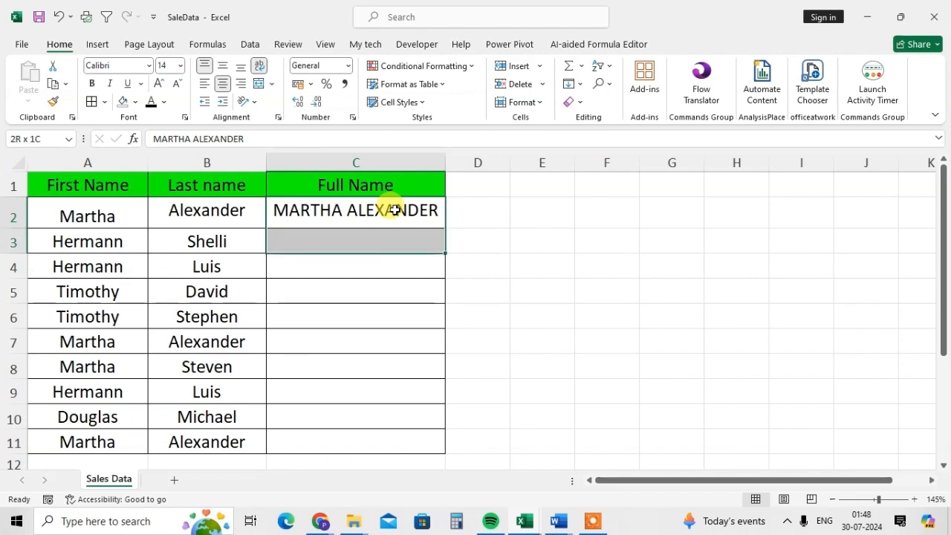
key("shift+Down")
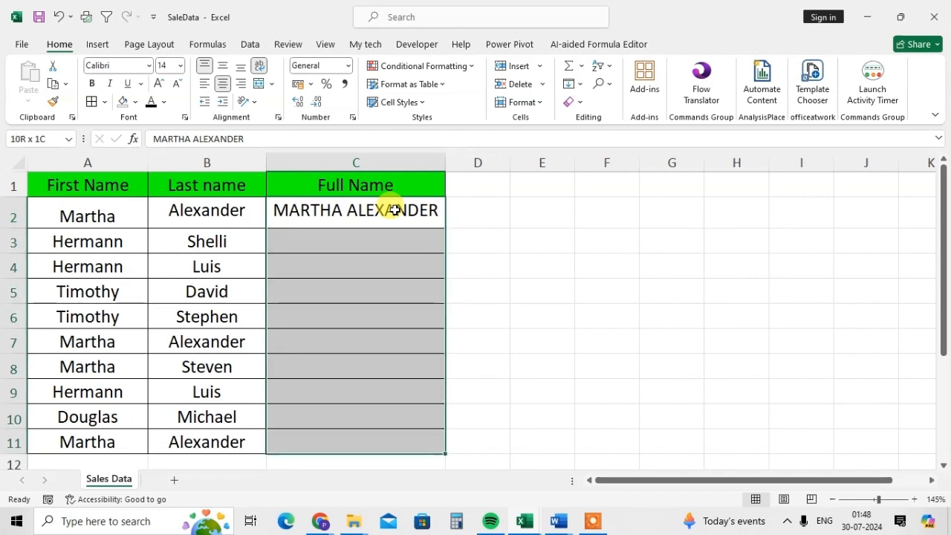
key("ctrl+c")
key("ctrl+e")
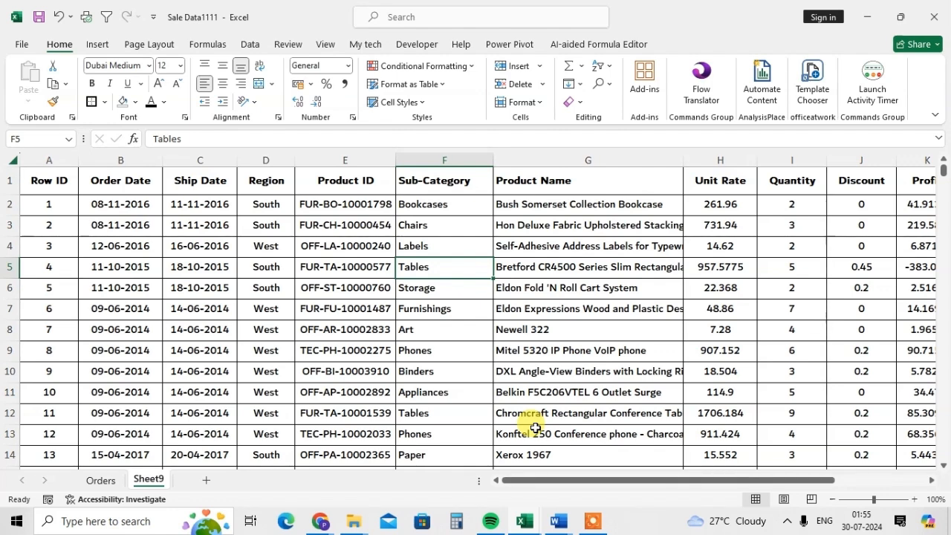
- In the Sale Data1111 workbook, select the Order Date column from its header in B1 down to the last entry
left_click(85, 184)
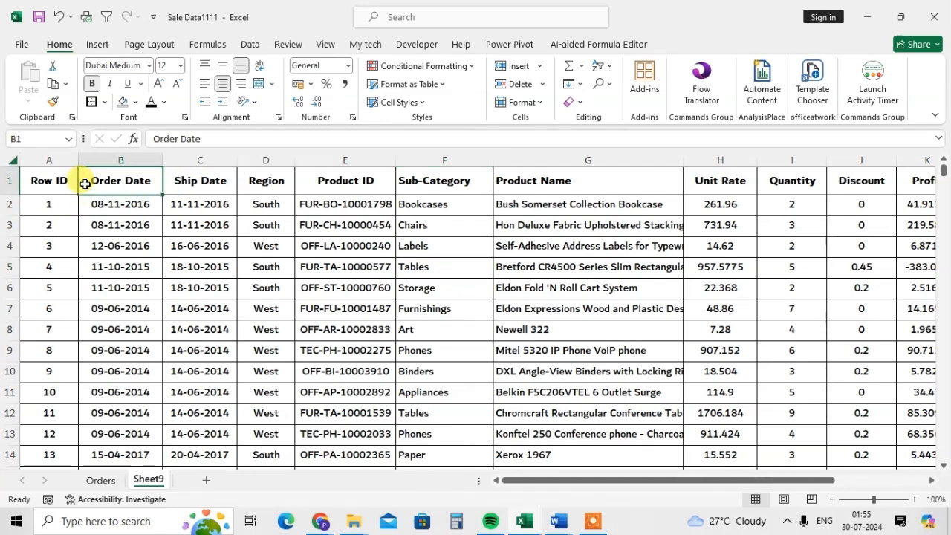
key("ctrl+shift+Down")
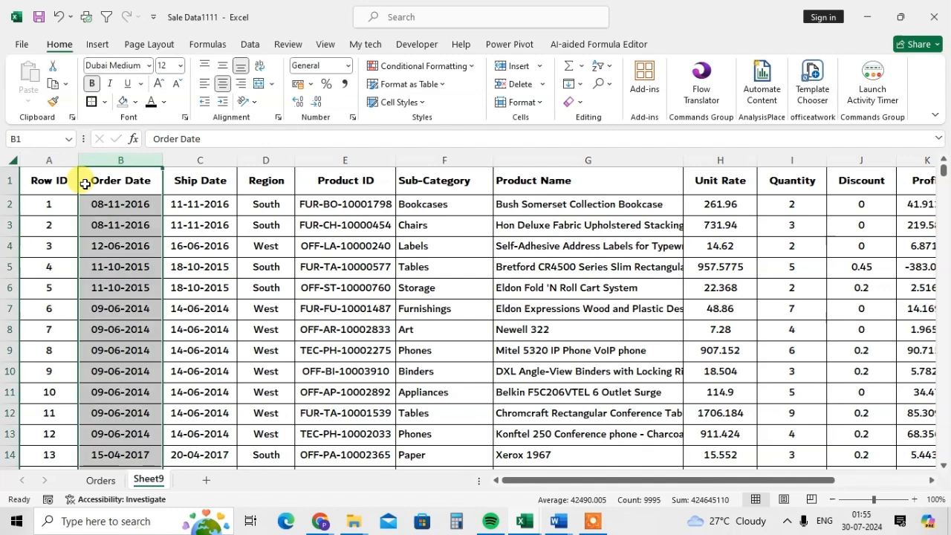
- Select the entire header row, turn on filters for its columns, and turn the filters off again
left_click(89, 183)
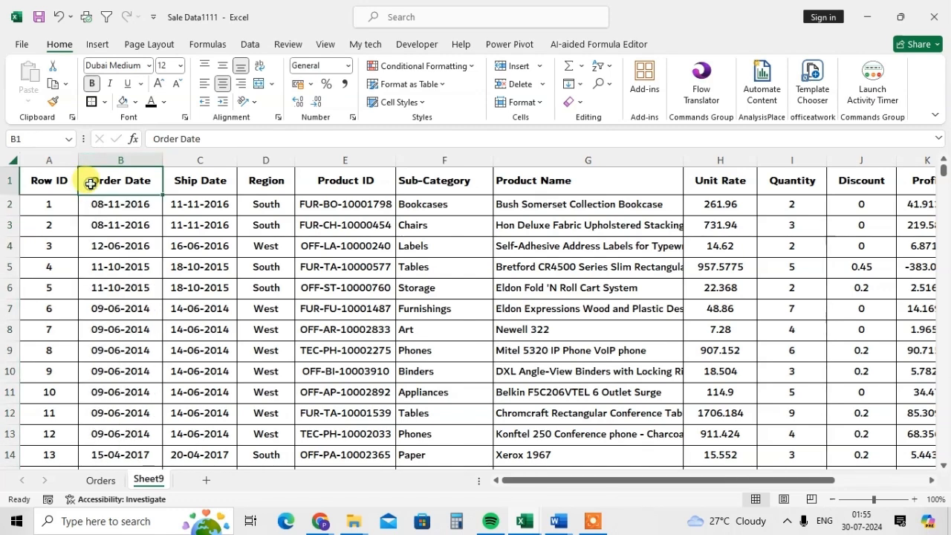
key("shift+space")
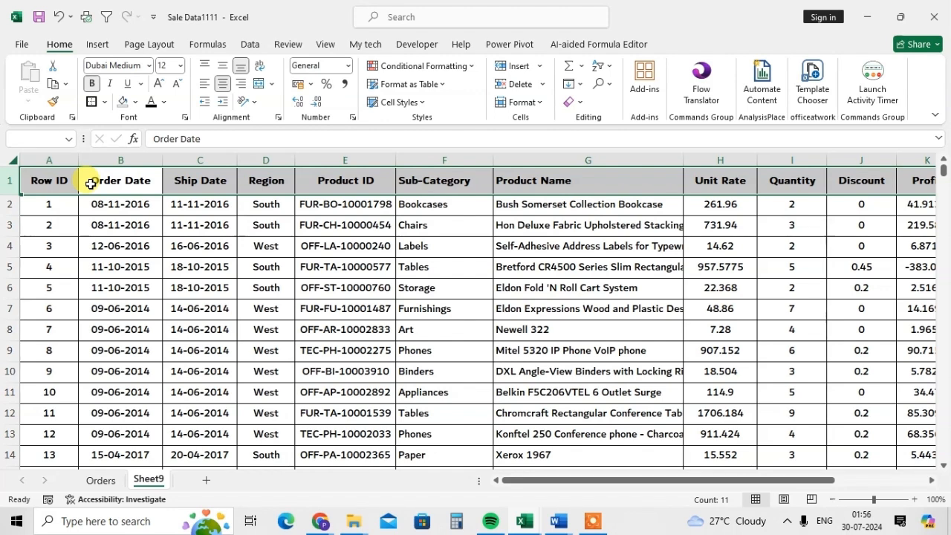
key("ctrl+shift+l")
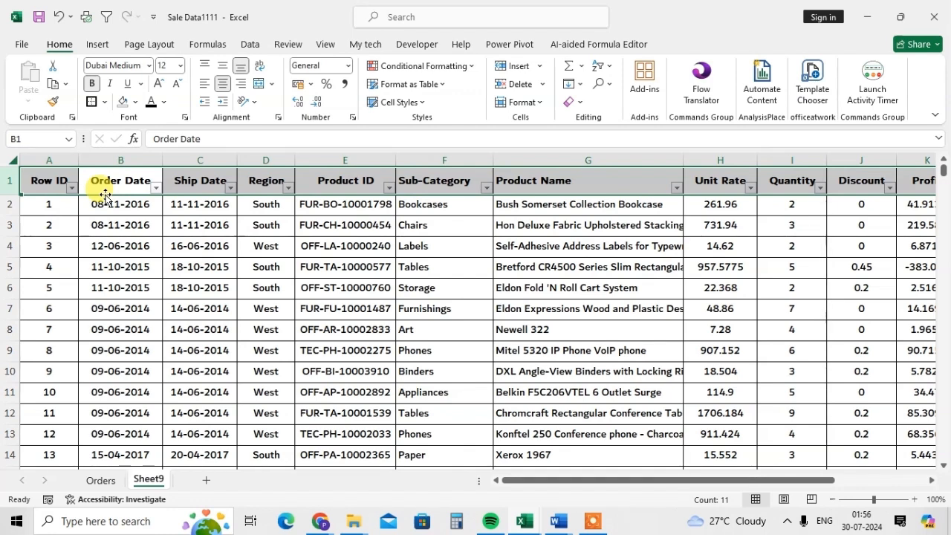
key("ctrl+shift+l")
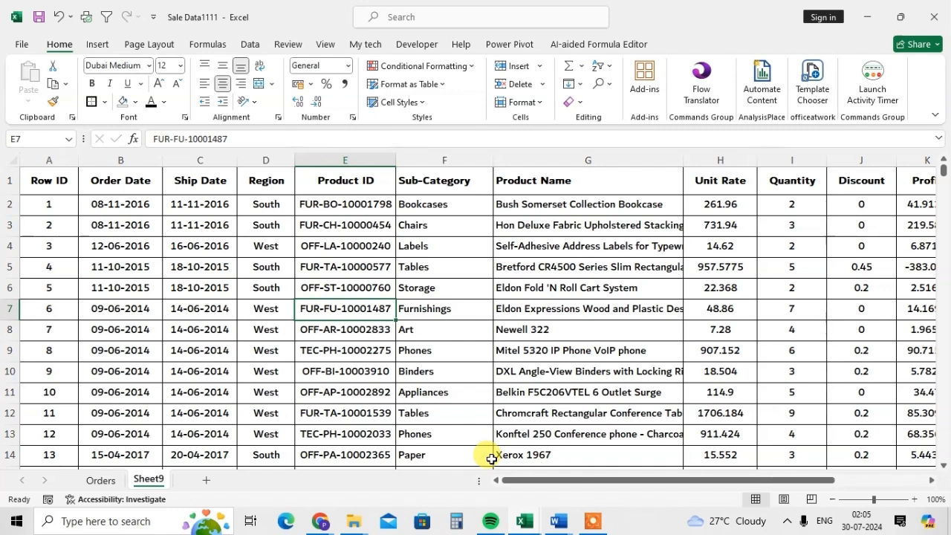
- Replace every occurrence of "Newell 322" in the sheet with "322"
key("ctrl+h")
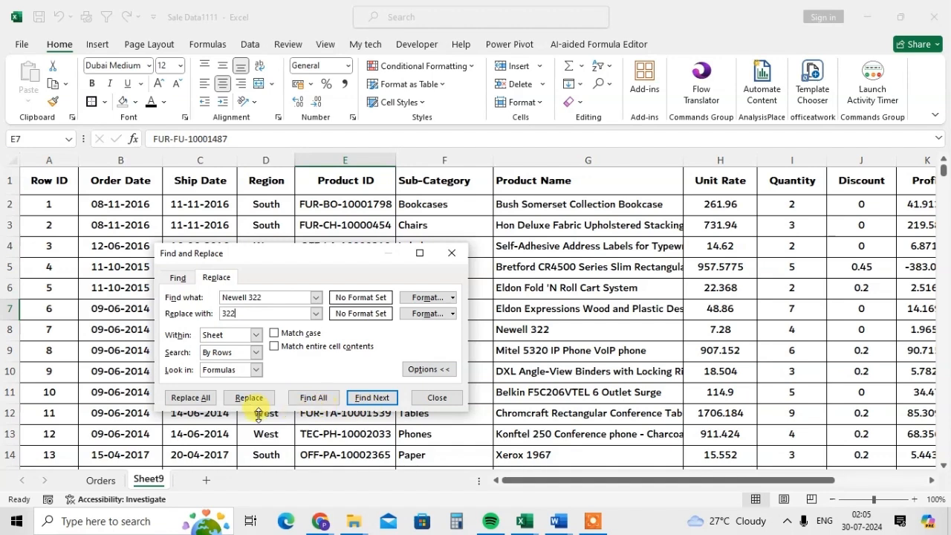
left_click(191, 400)
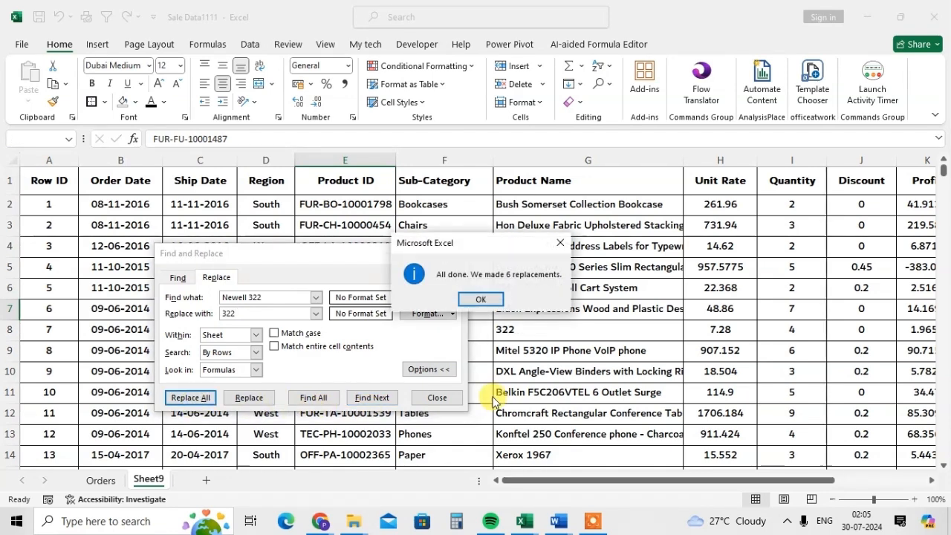
left_click(484, 301)
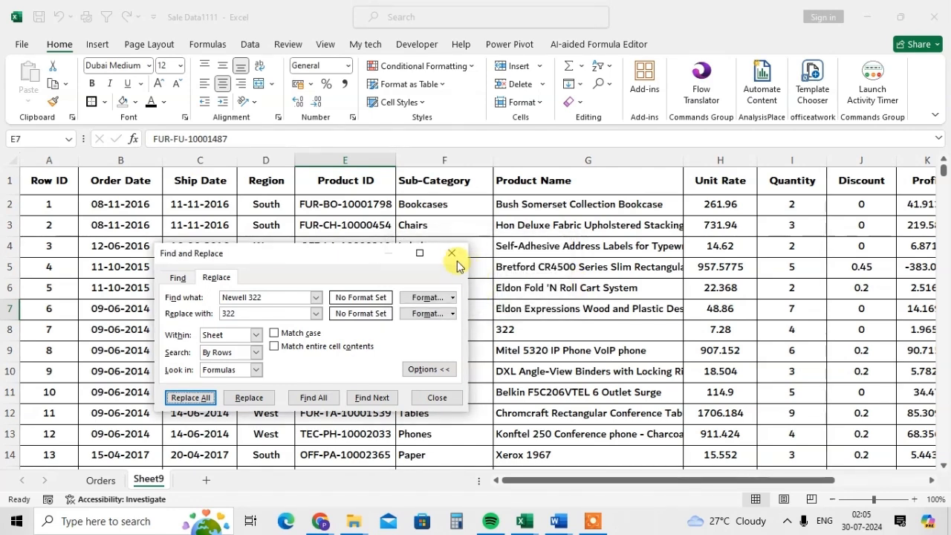
- Starting from G8, search the sheet for "322", going to the next match and listing all matches
left_click(519, 333)
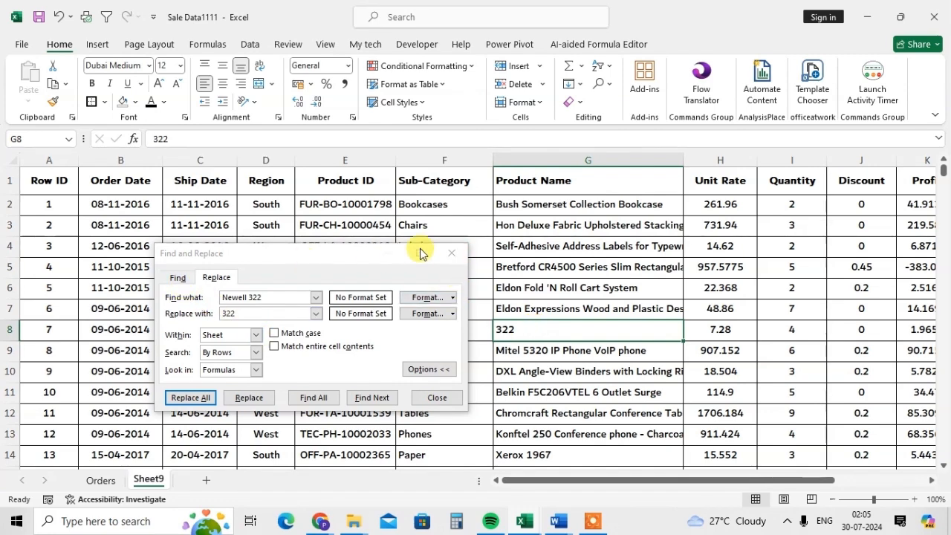
left_click(182, 279)
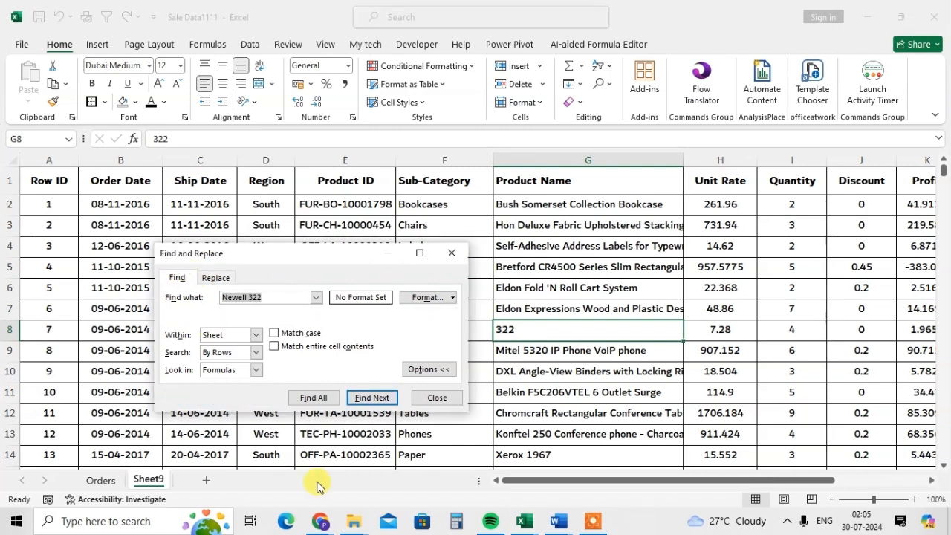
type("322")
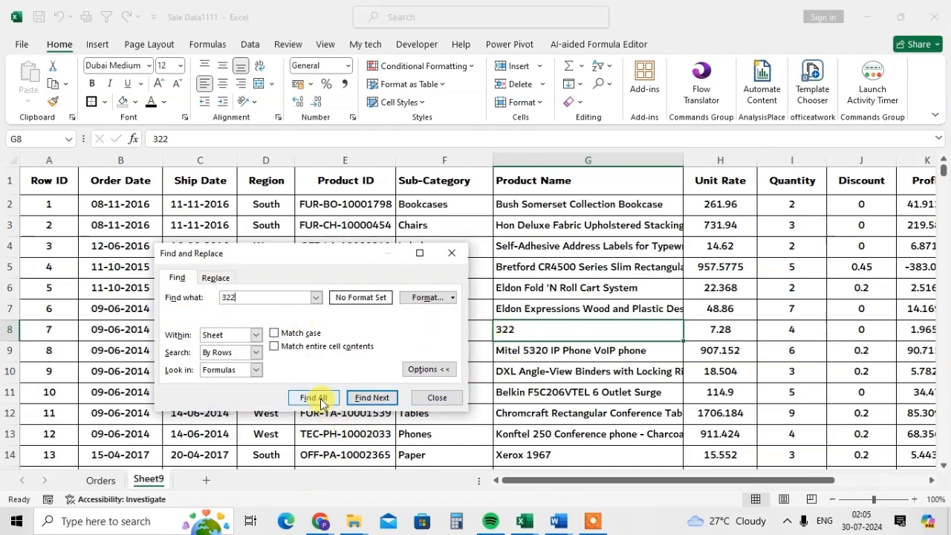
left_click(364, 399)
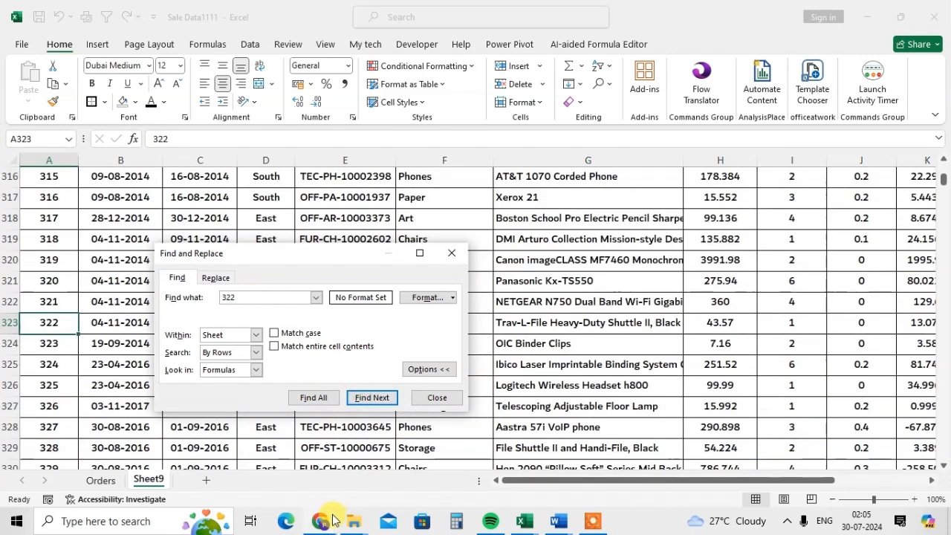
left_click(312, 398)
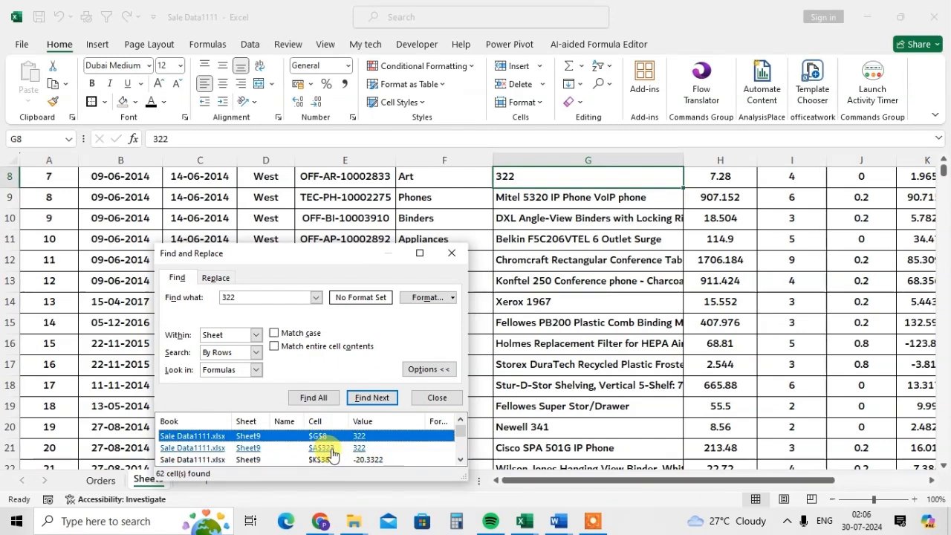
- Go to the match in A323, examine its surrounding rows and the remaining listed matches, and close the search
left_click(330, 450)
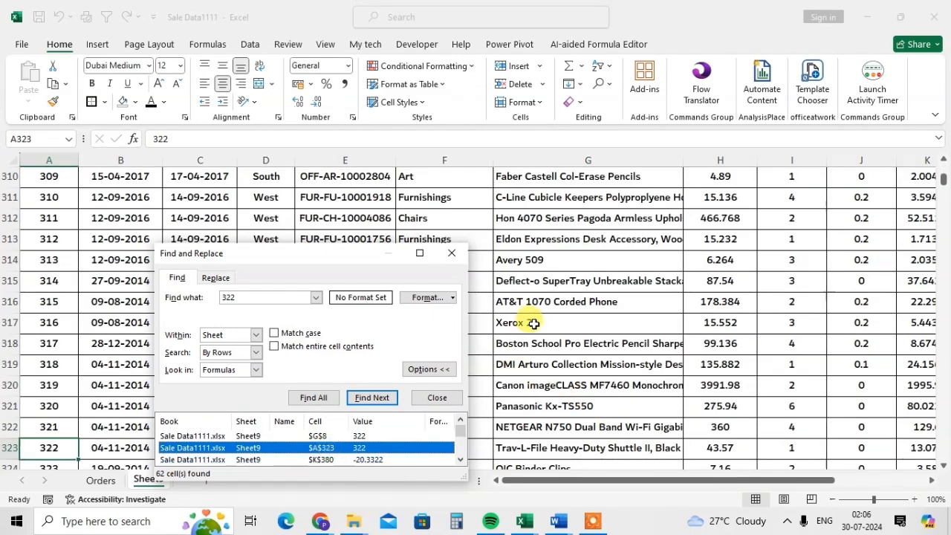
scroll(587, 402, "down", 1)
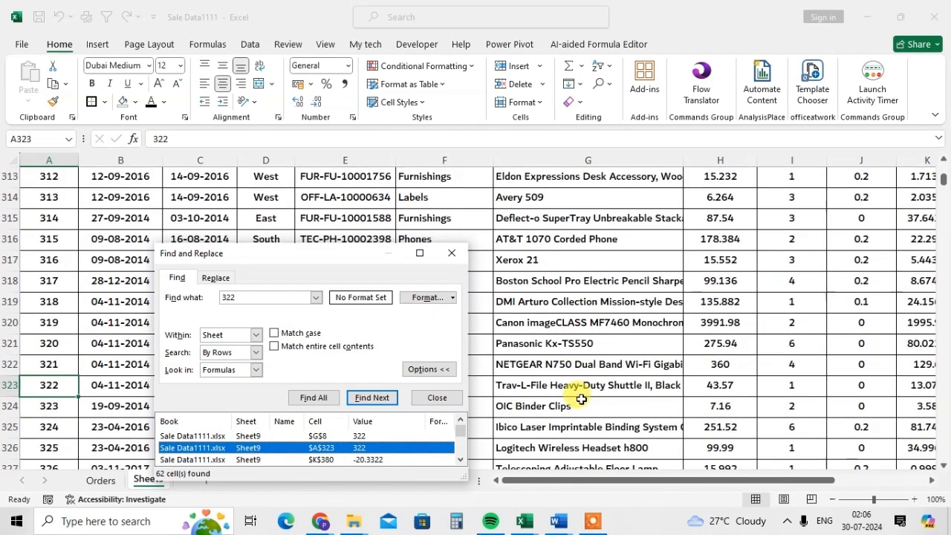
scroll(581, 399, "up", 3)
scroll(582, 399, "down", 4)
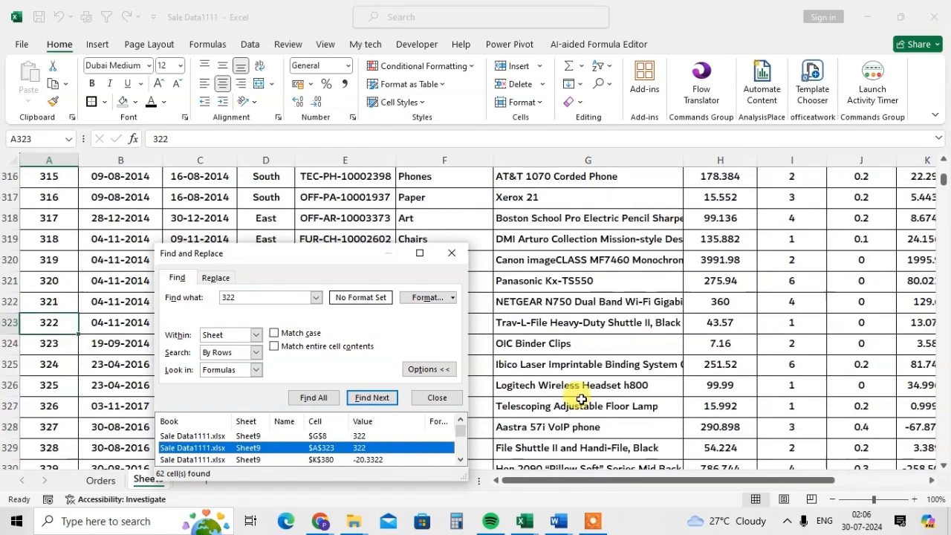
scroll(581, 399, "down", 2)
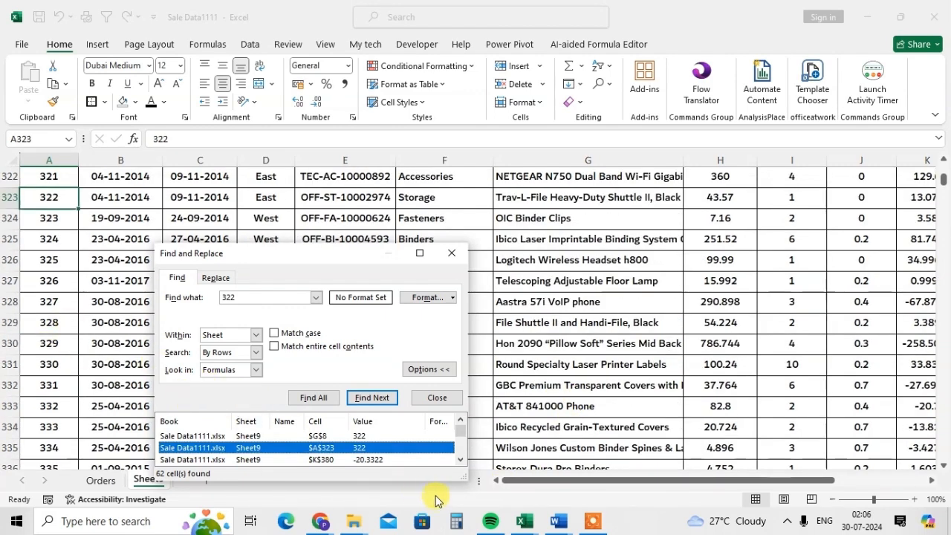
scroll(372, 443, "down", 3)
scroll(386, 450, "down", 2)
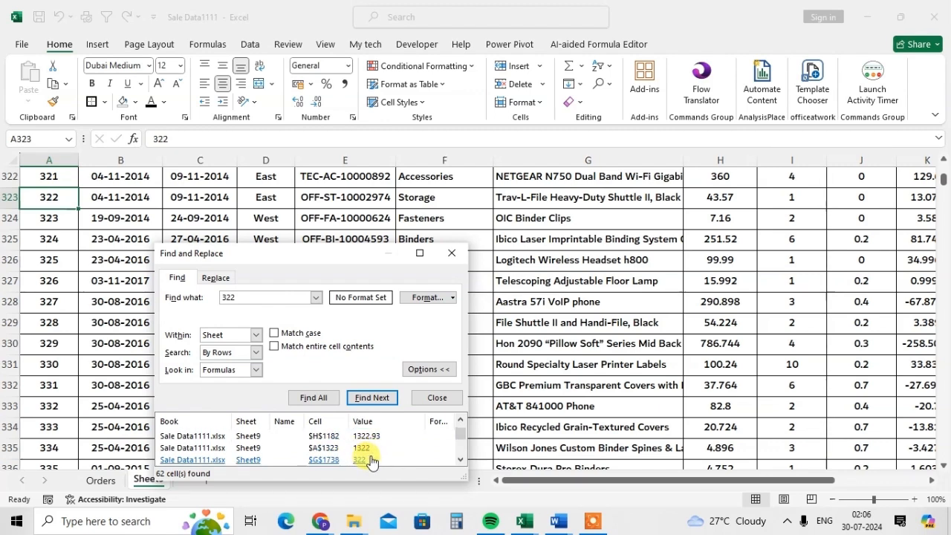
scroll(385, 461, "down", 2)
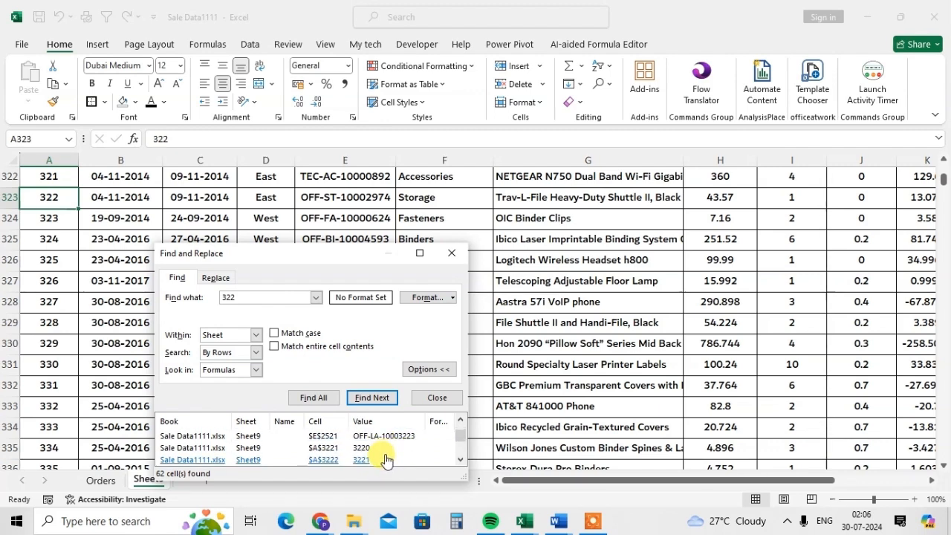
scroll(386, 460, "down", 1)
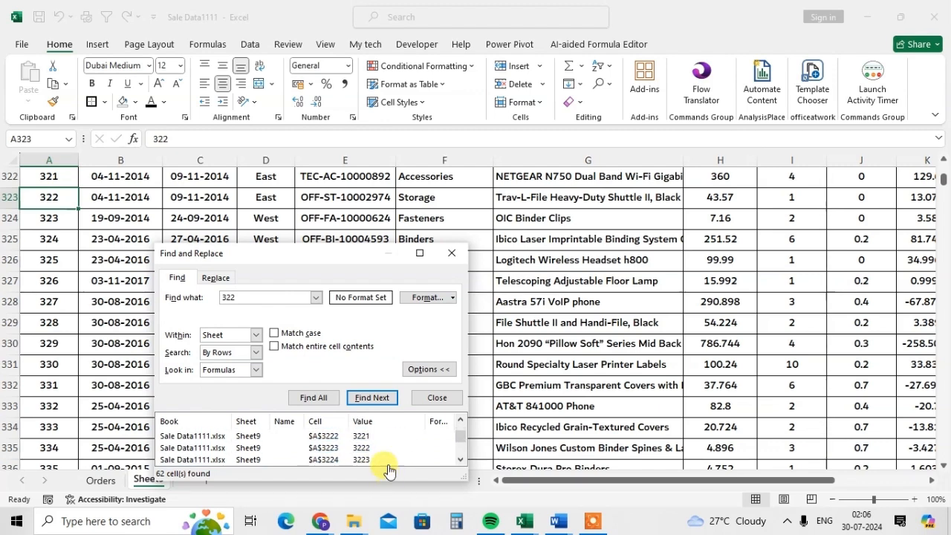
left_click(446, 255)
scroll(552, 344, "up", 20)
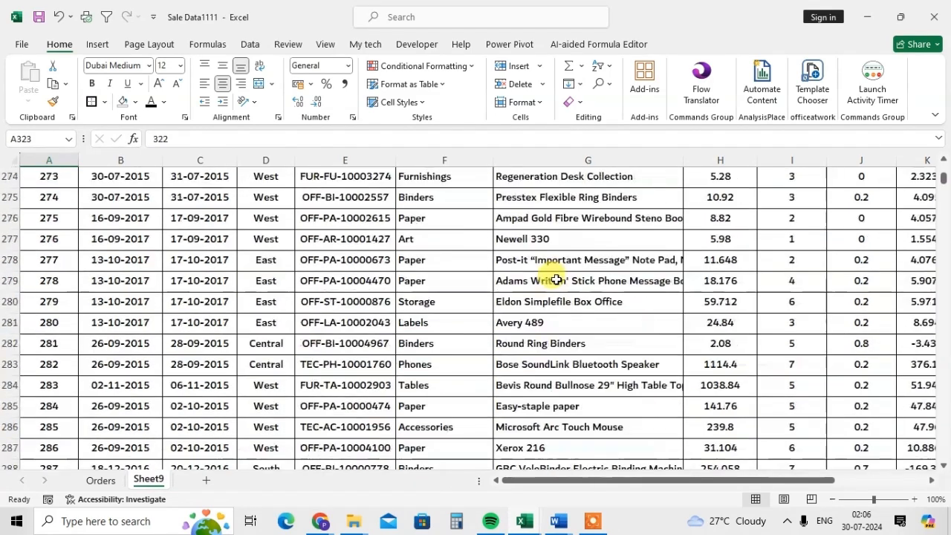
scroll(596, 311, "up", 20)
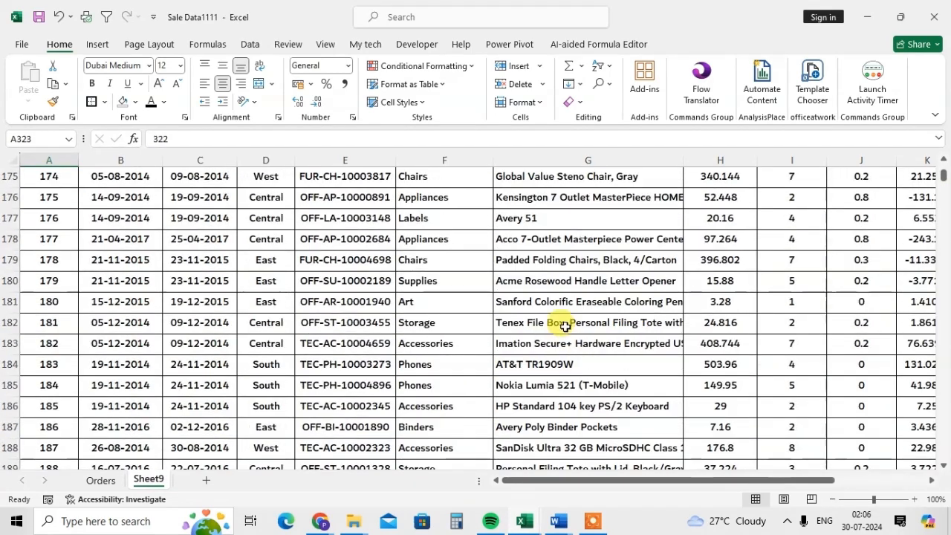